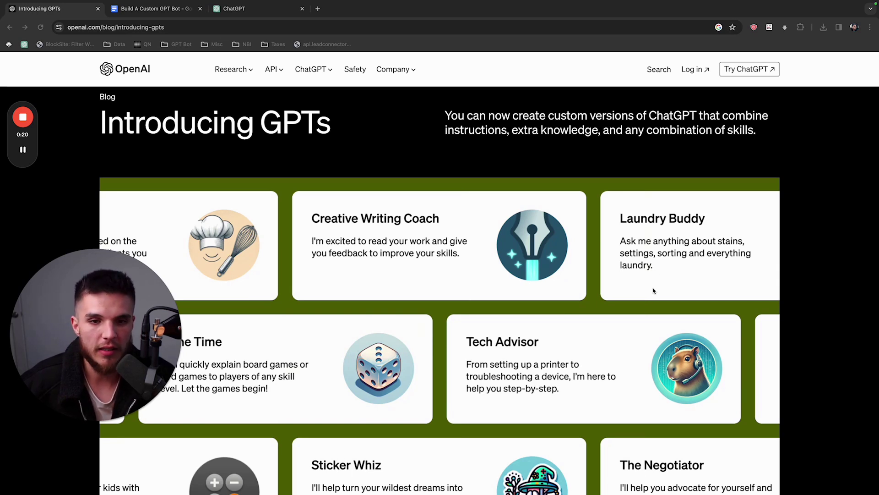
Look through the heading, introduction and example GPT cards on OpenAI's Introducing GPTs blog page.
scroll(654, 290, down, 1)
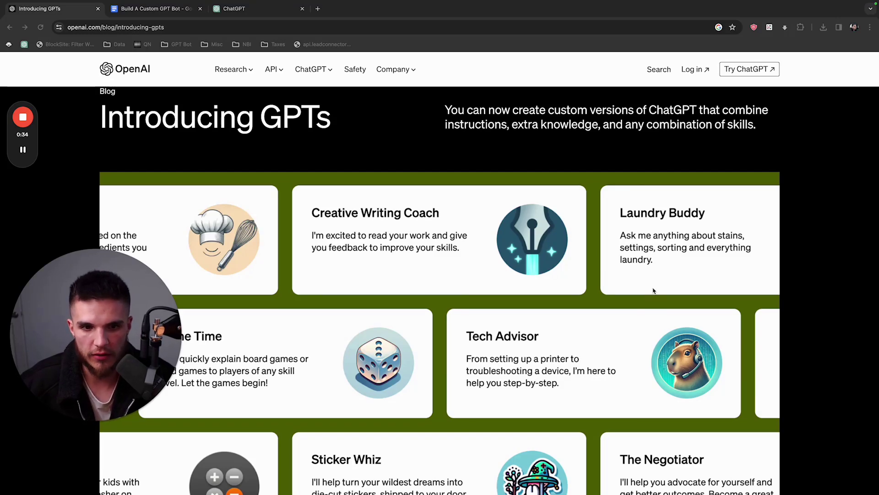
scroll(654, 291, down, 2)
scroll(653, 291, up, 4)
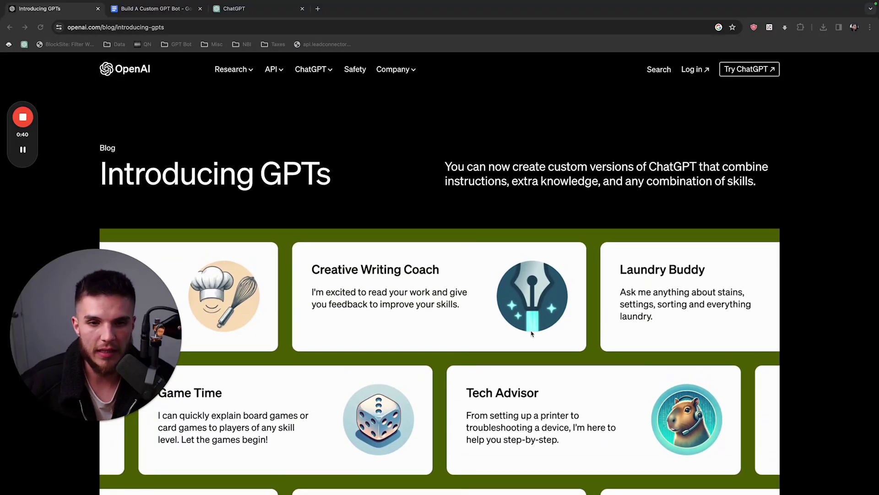
scroll(543, 343, down, 3)
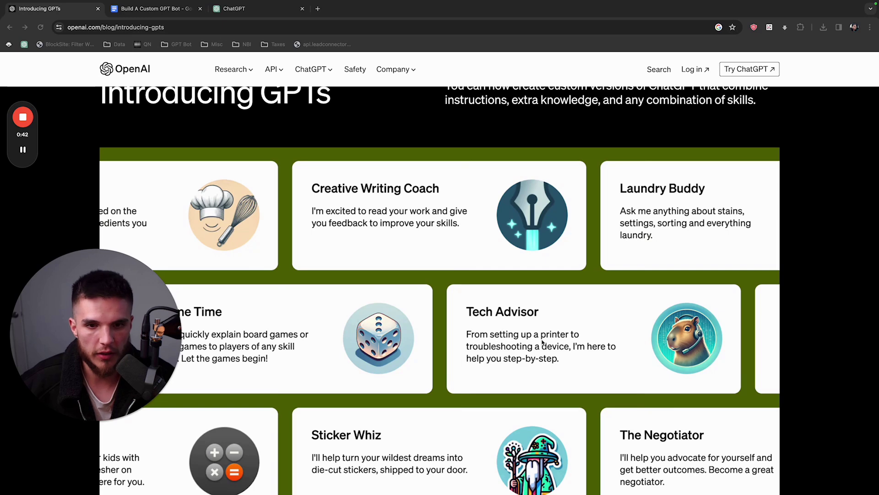
scroll(543, 343, down, 2)
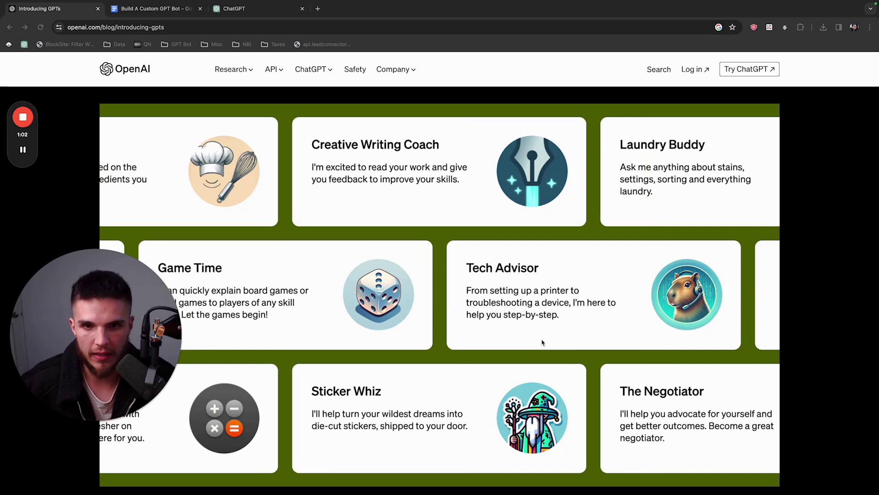
scroll(543, 343, up, 3)
drag(97, 197, 372, 186)
click(379, 226)
scroll(392, 300, down, 5)
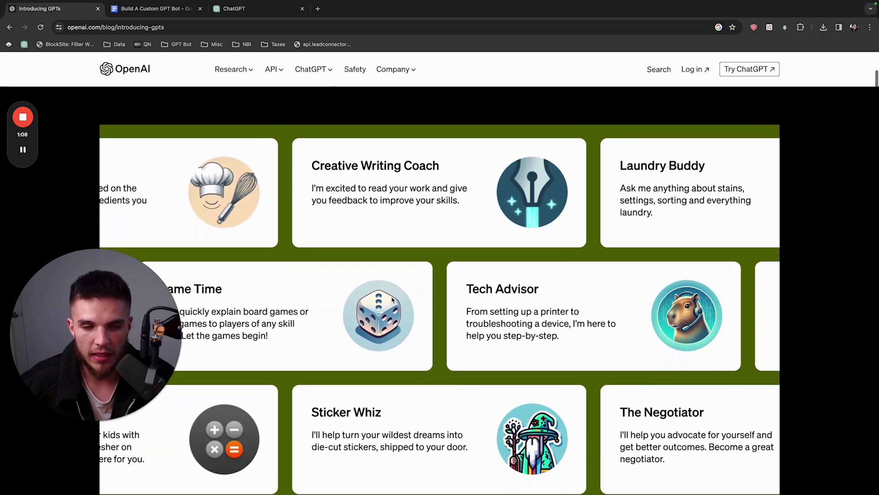
scroll(392, 300, up, 4)
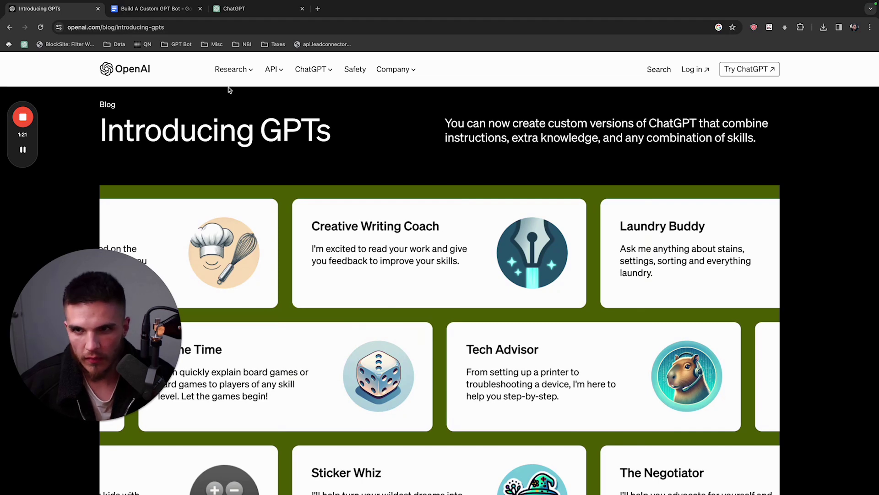
Look over the "Build A Custom GPT Bot" document in Google Docs and the My GPTs page in ChatGPT.
click(174, 10)
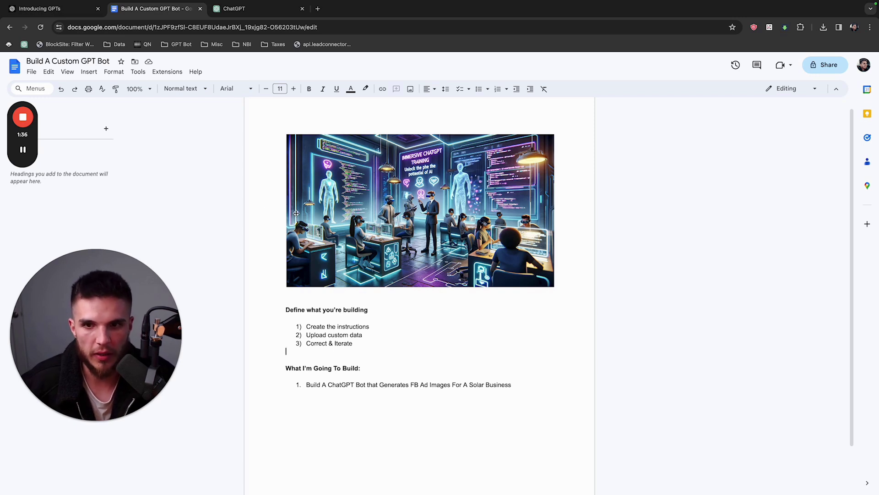
click(329, 218)
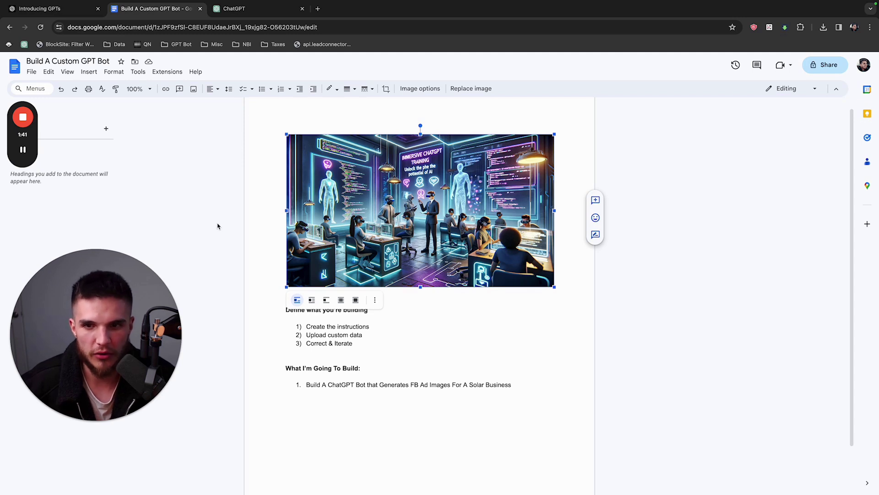
click(516, 350)
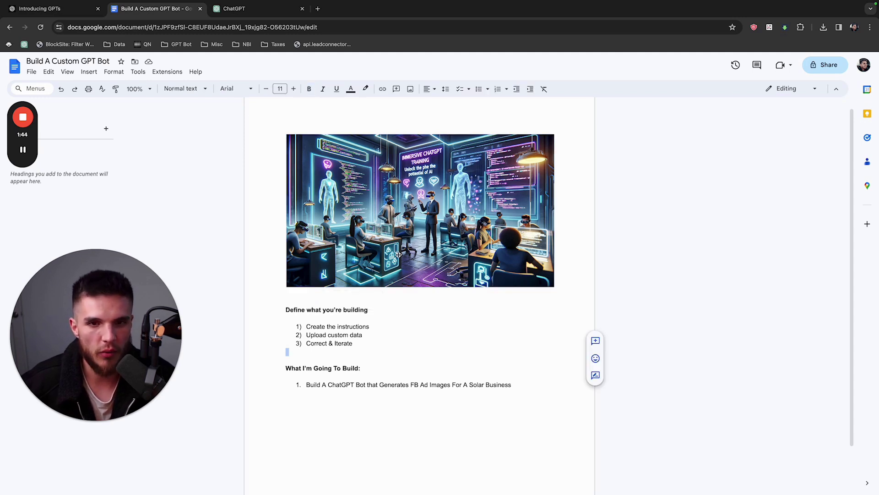
click(344, 363)
scroll(345, 363, down, 2)
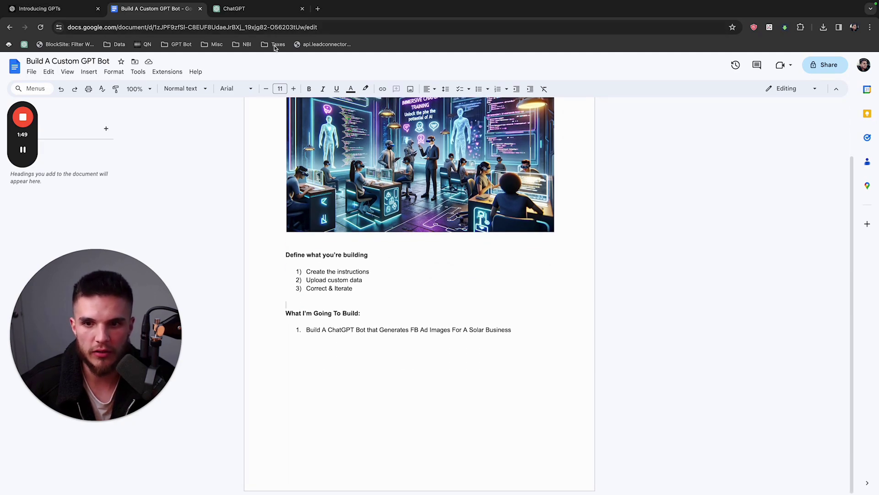
click(257, 10)
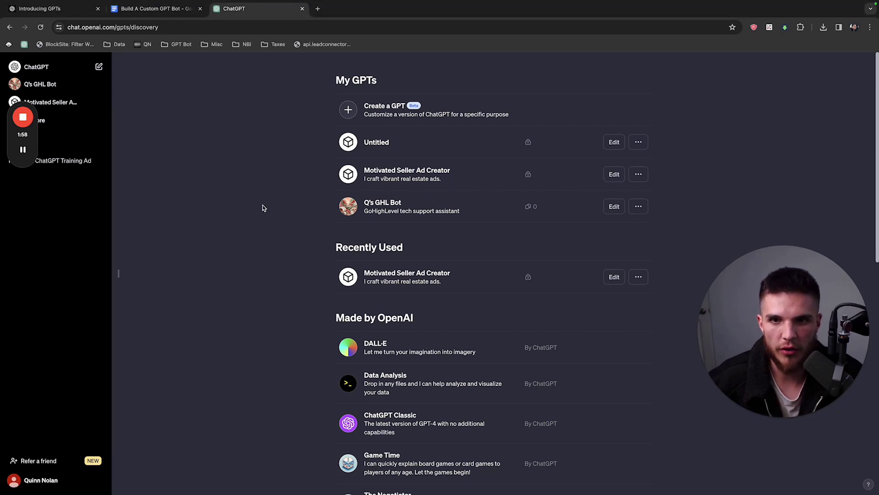
Return to the Google Docs document and read its "Define what you're building" and "What I'm Going To Build" sections.
click(142, 9)
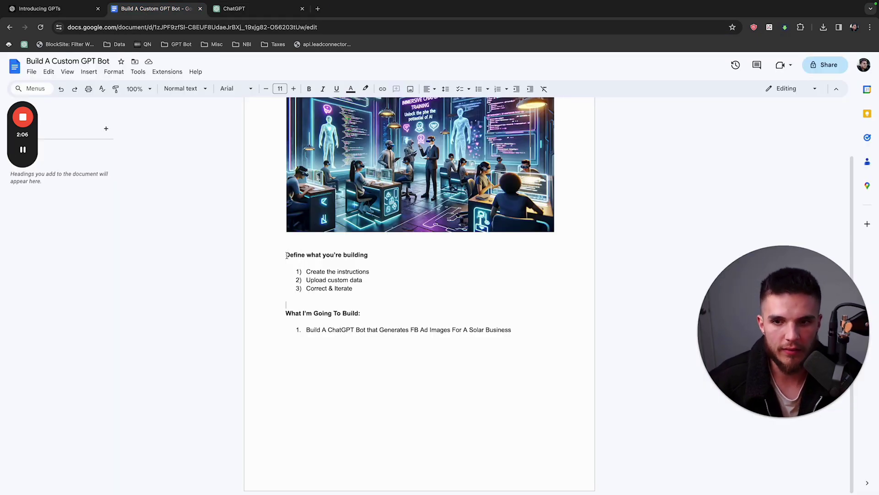
drag(286, 255, 372, 257)
click(372, 256)
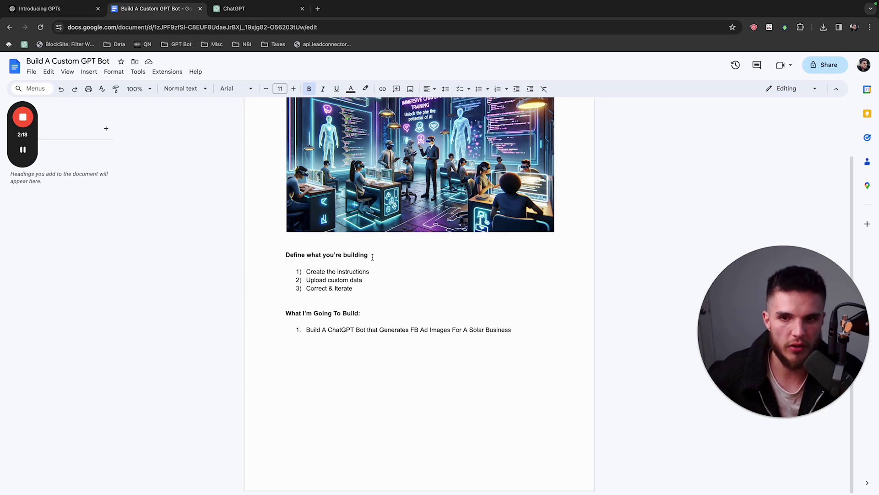
drag(372, 256, 365, 289)
click(304, 271)
click(377, 271)
click(307, 281)
click(366, 289)
drag(286, 313, 373, 314)
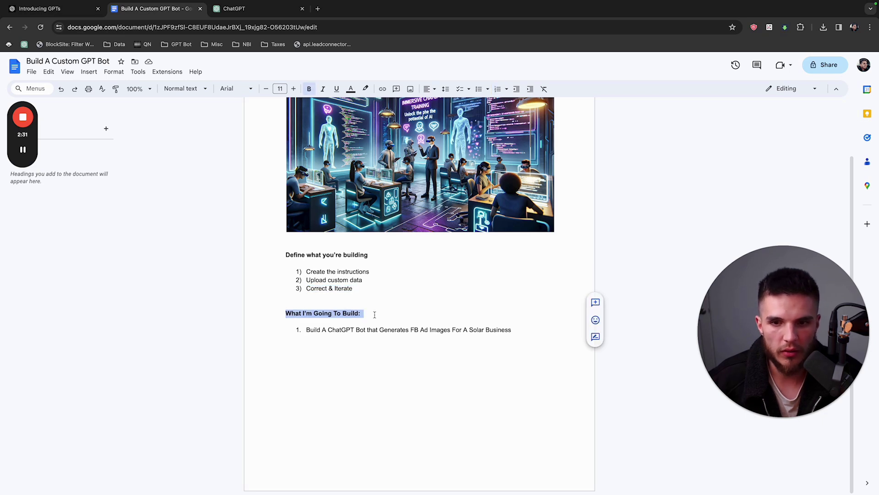
click(306, 330)
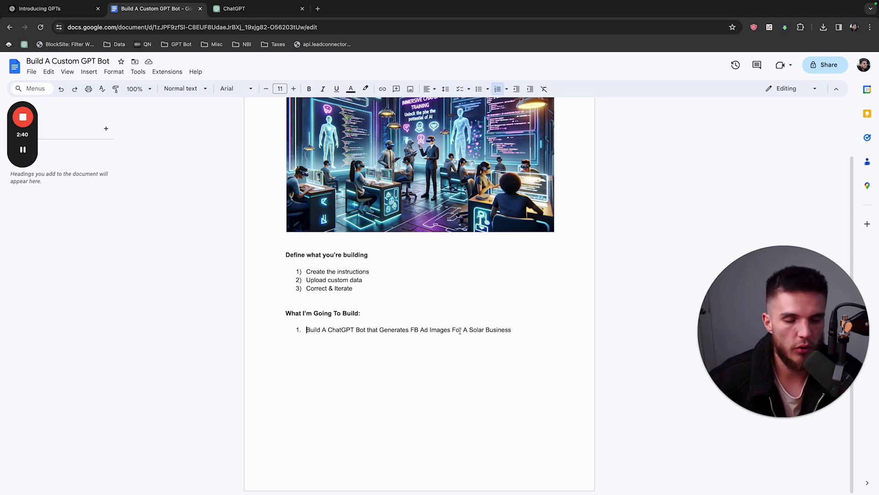
scroll(460, 332, up, 1)
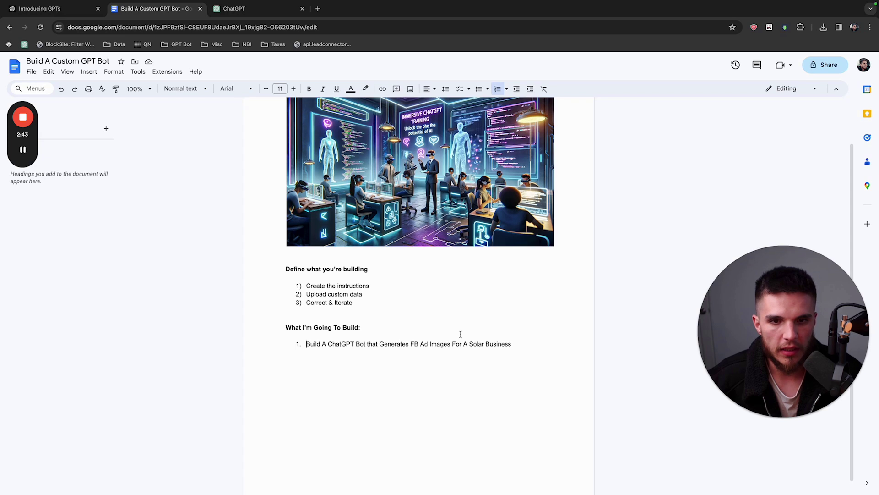
scroll(461, 333, up, 1)
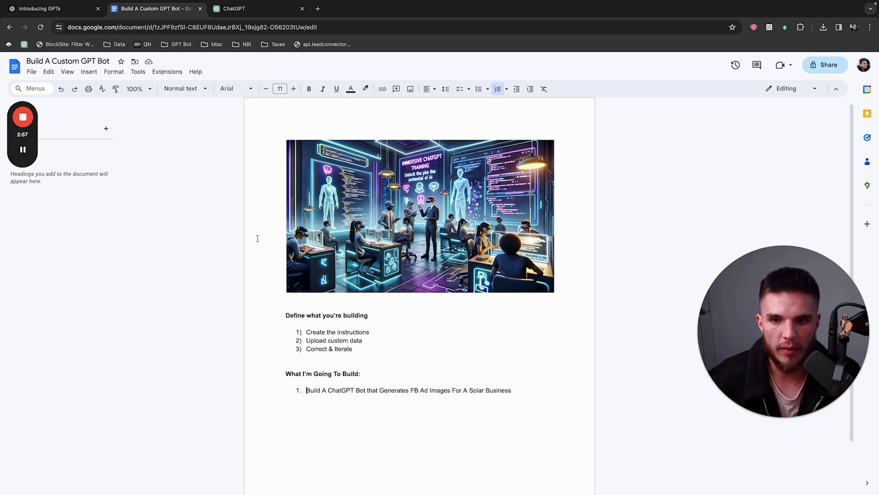
Switch to ChatGPT and start creating a new GPT from the My GPTs page.
click(252, 12)
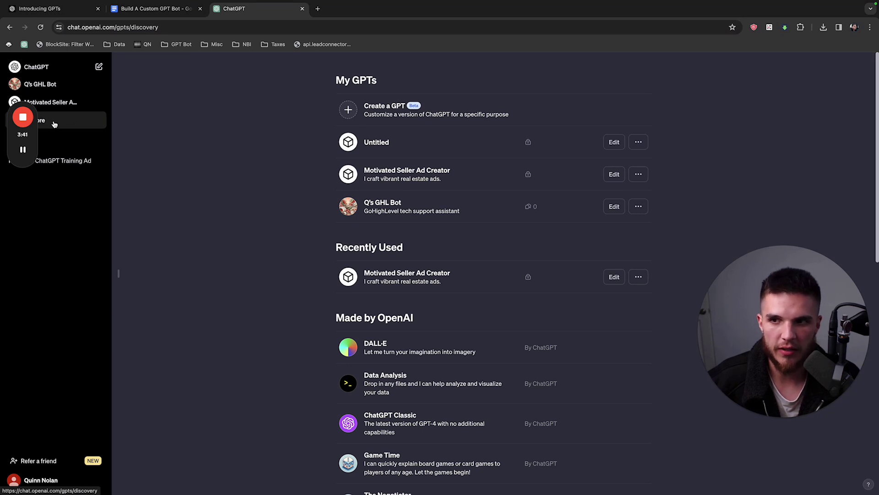
drag(335, 83, 379, 83)
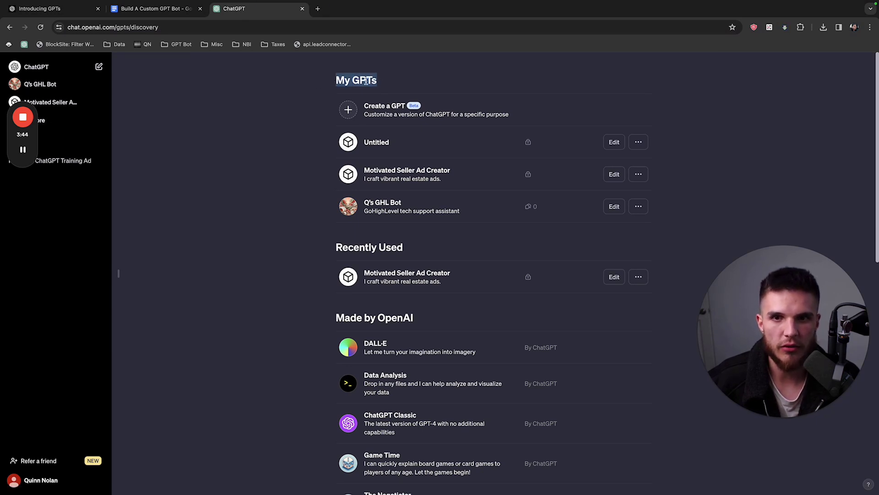
click(308, 99)
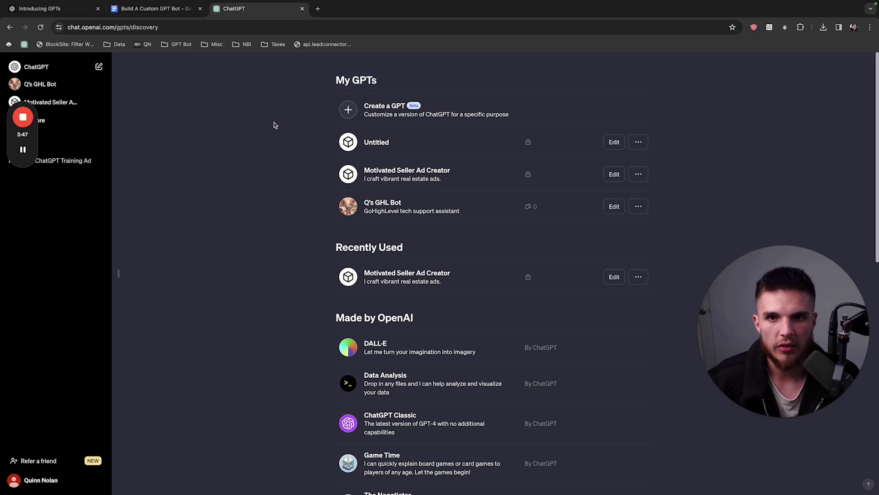
click(396, 110)
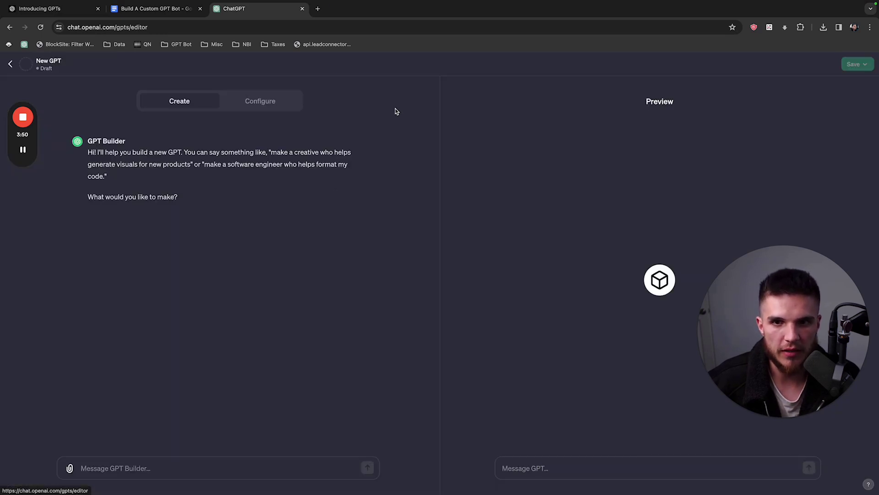
drag(444, 155, 435, 157)
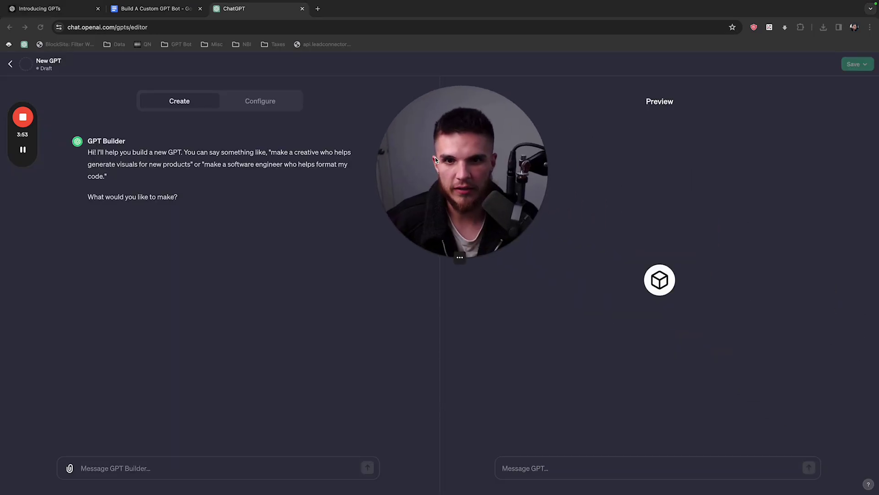
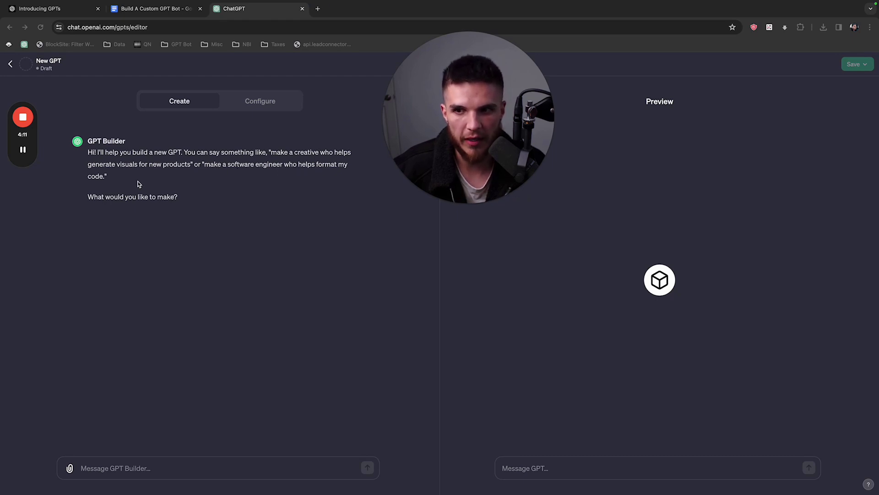
drag(465, 201, 437, 353)
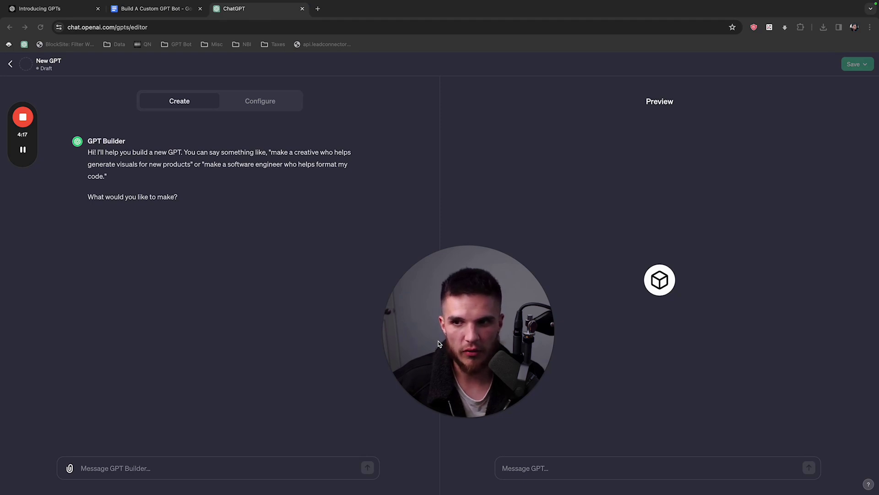
drag(480, 341, 459, 111)
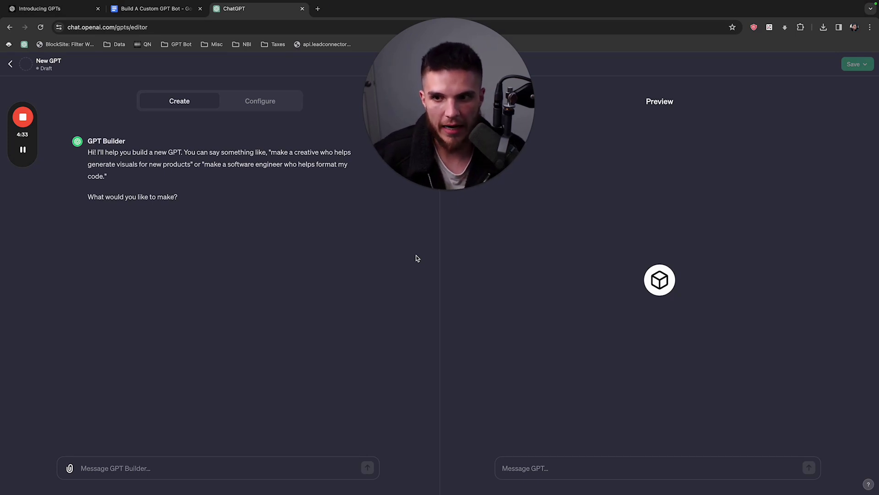
drag(456, 143, 472, 134)
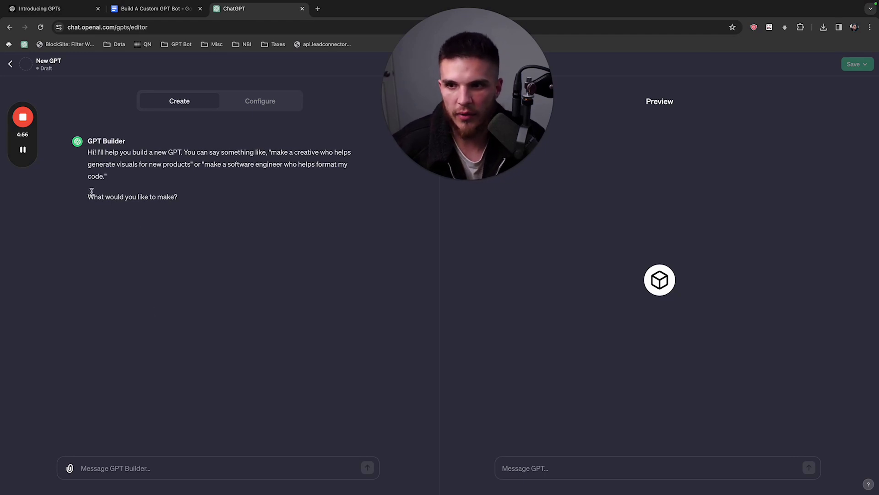
drag(87, 198, 172, 205)
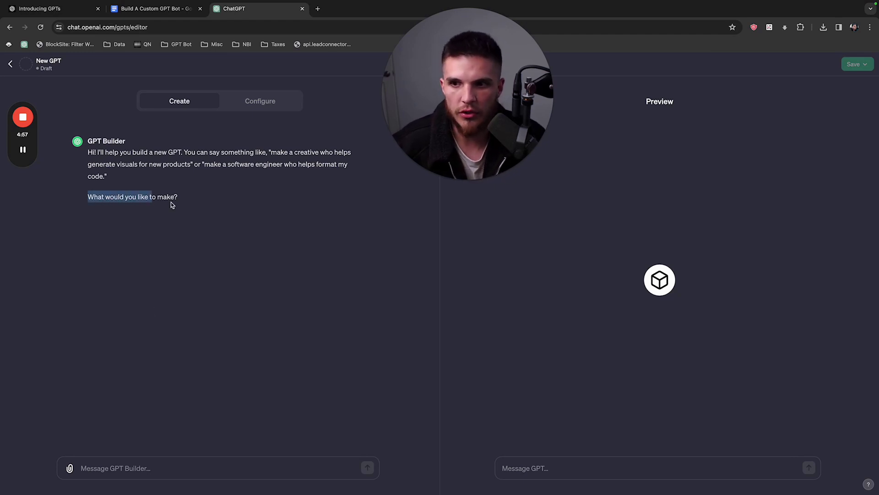
Send the GPT Builder the request "Generate ad images for homeowners who are interested in buying solar.".
click(124, 465)
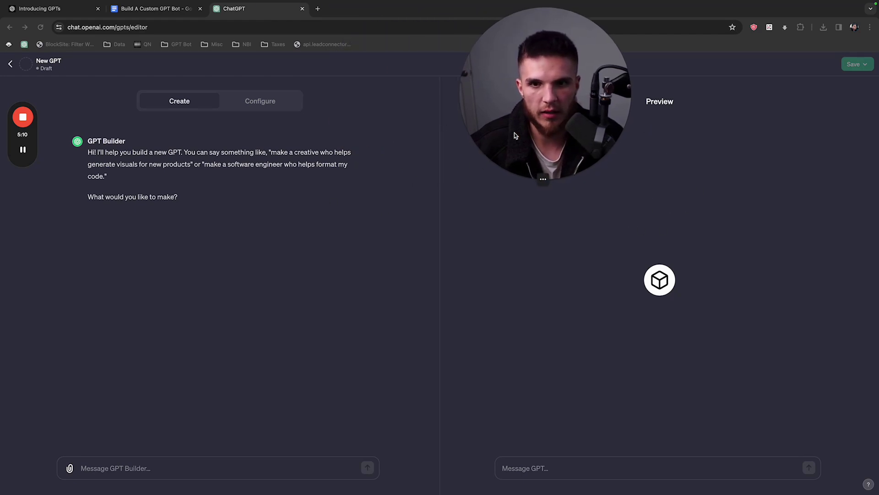
click(146, 466)
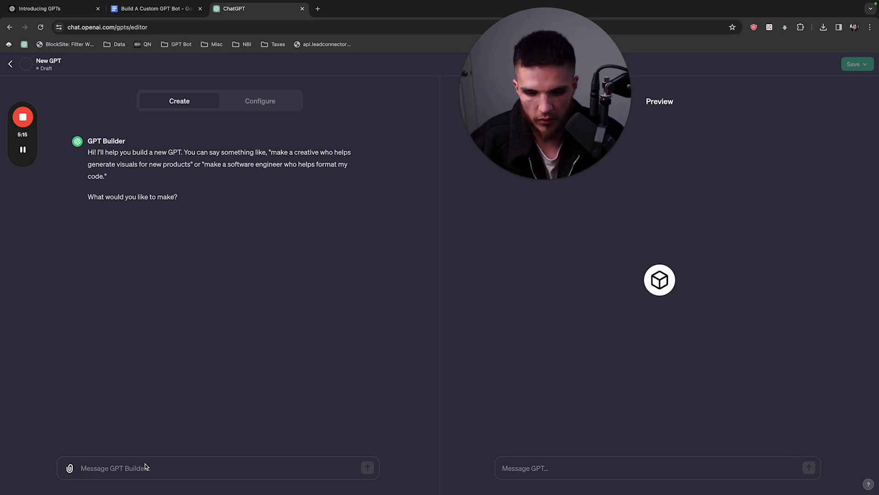
text(IGenera)
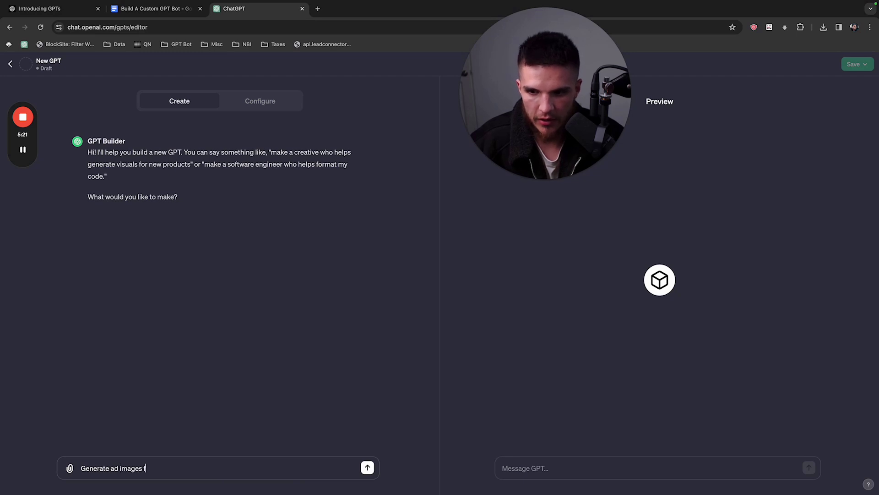
text(te ad images for sol)
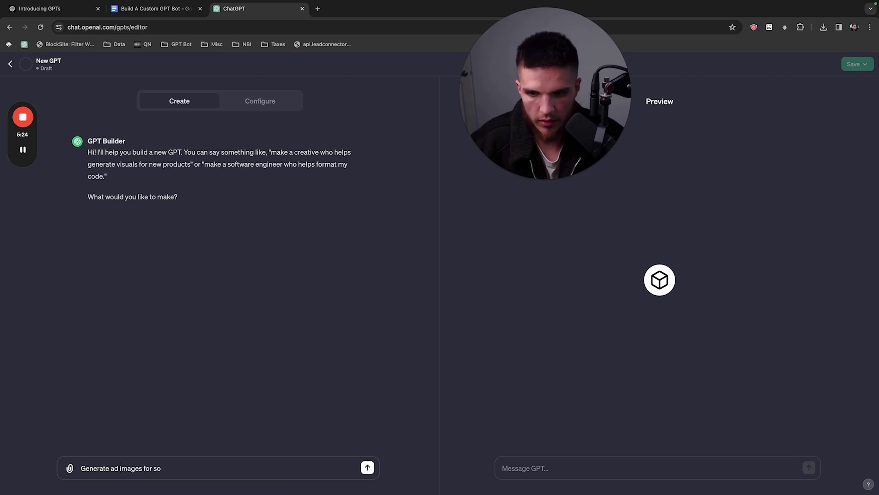
text(homeowners wh)
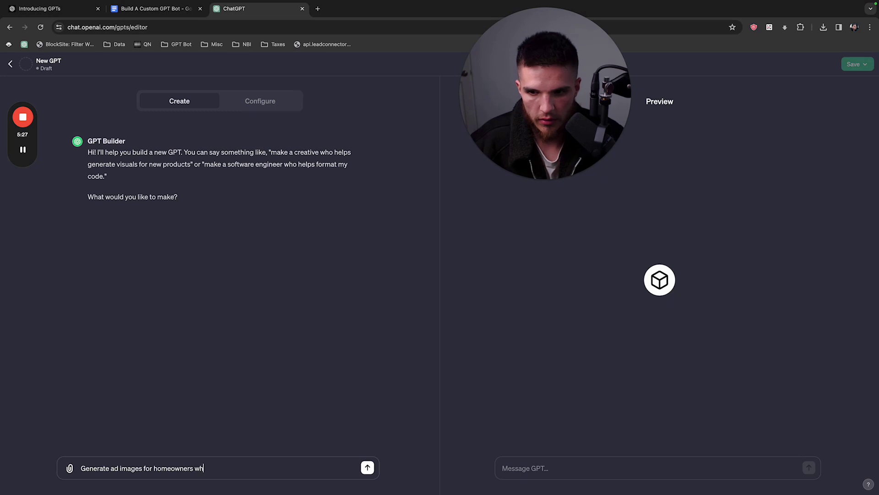
text(o are interested in)
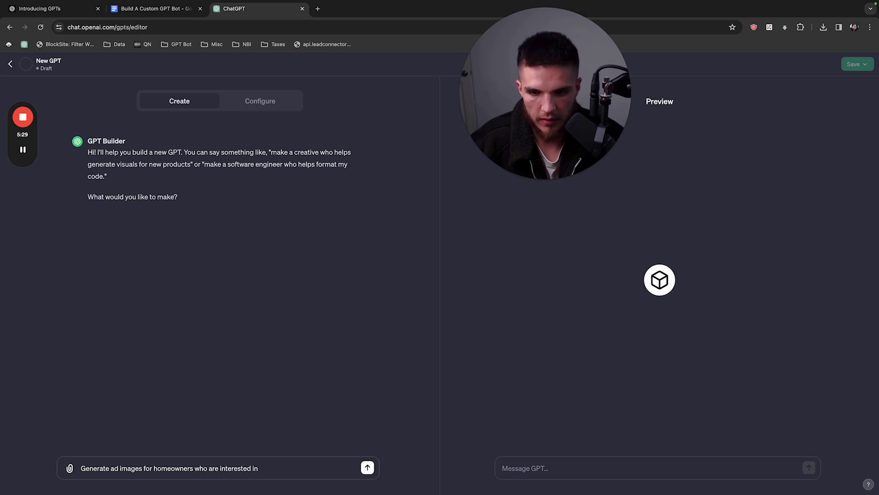
text( buying solar)
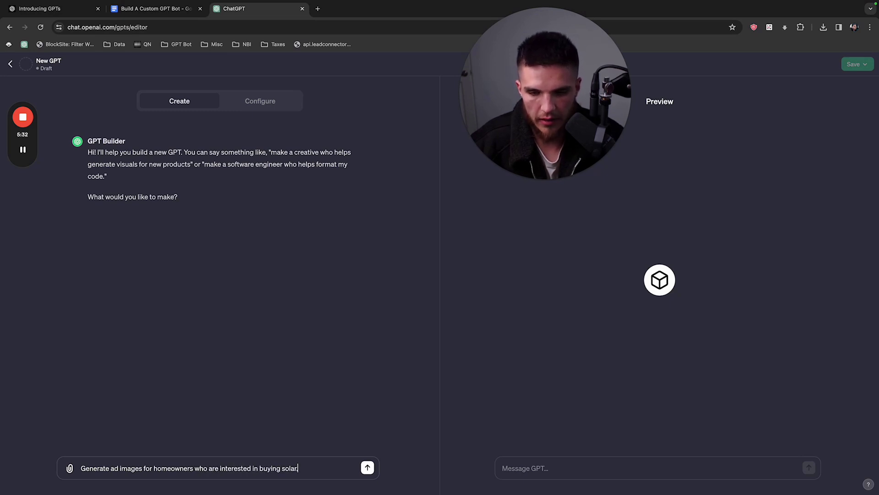
text(.)
key(Return)
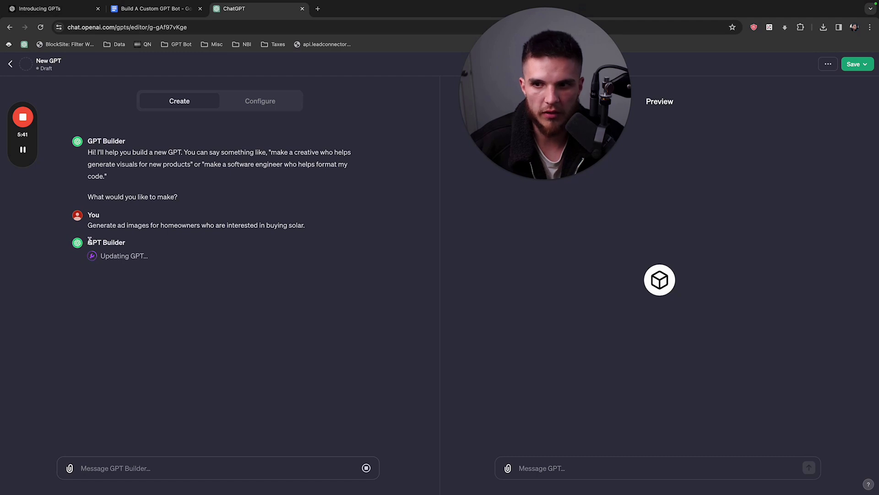
Accept the proposed GPT name "Solar Flair" by replying "Yes" to the GPT Builder.
drag(89, 242, 120, 242)
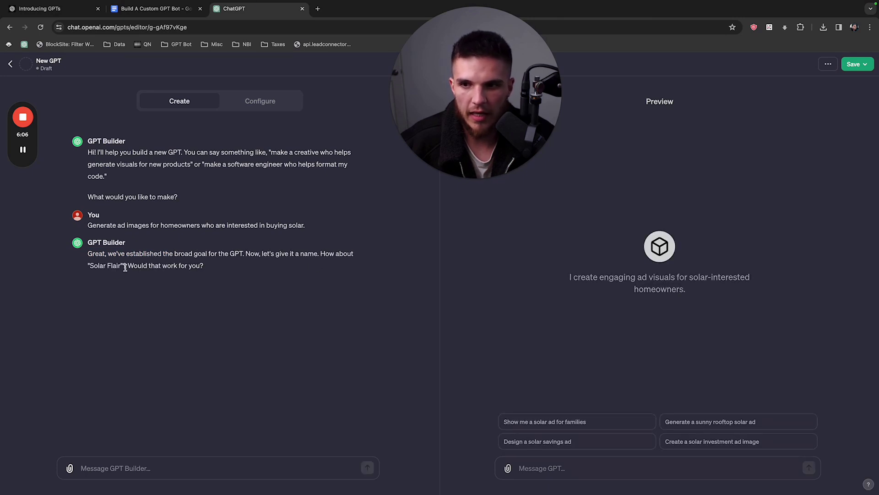
click(94, 459)
text(Yes)
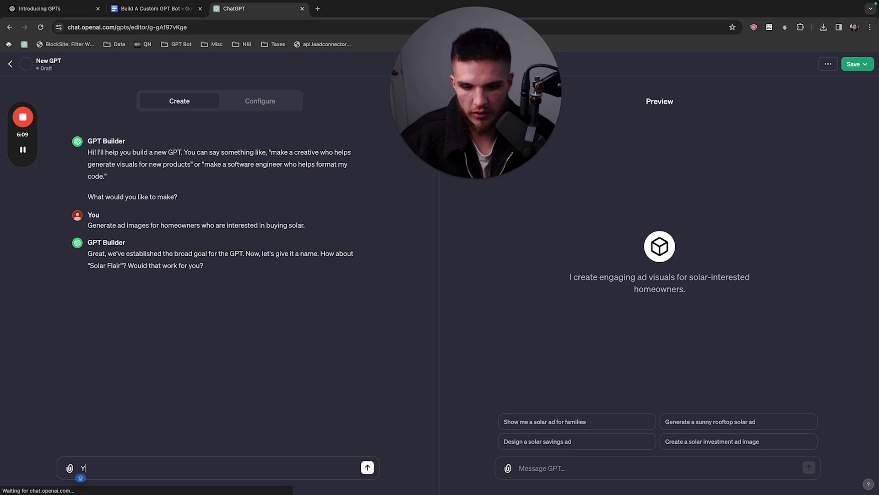
key(Return)
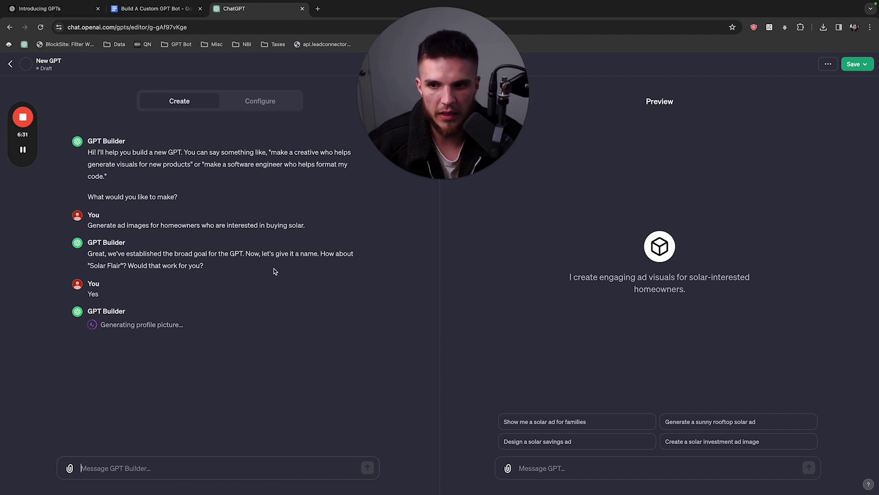
Keep the generated profile picture by replying "No that's good" to the GPT Builder.
drag(410, 154, 424, 223)
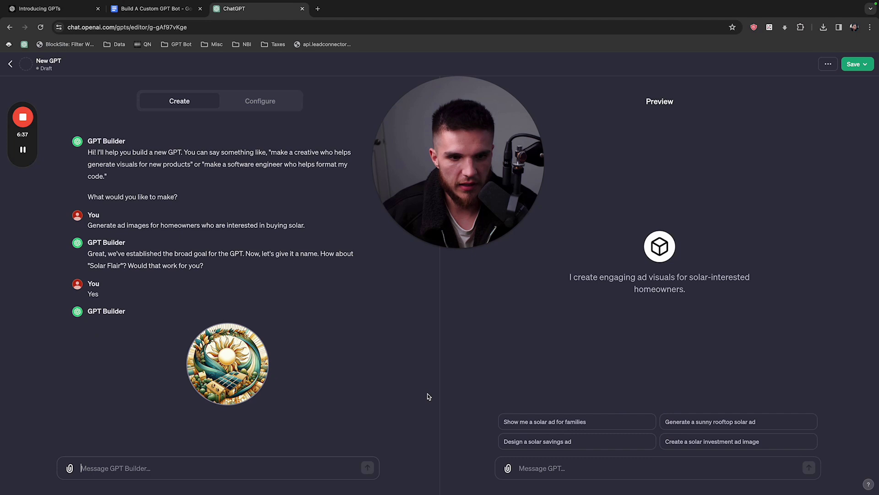
click(145, 472)
text(Yes)
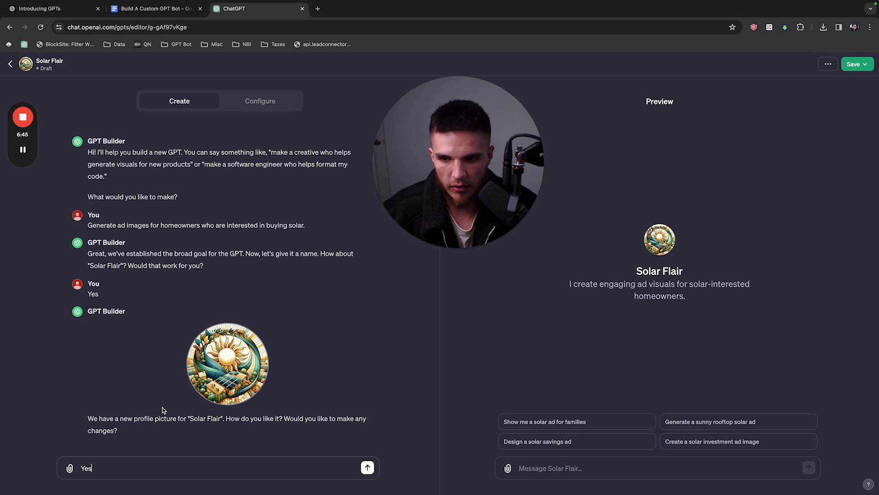
text(No that's good)
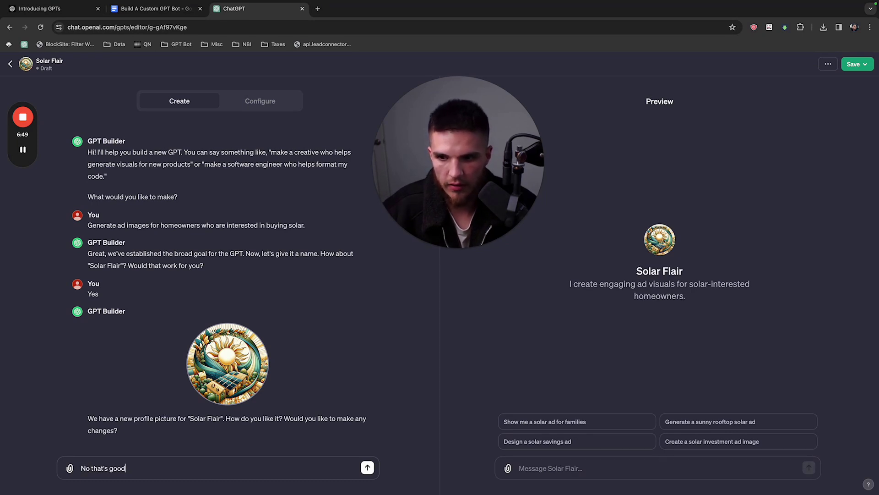
key(Return)
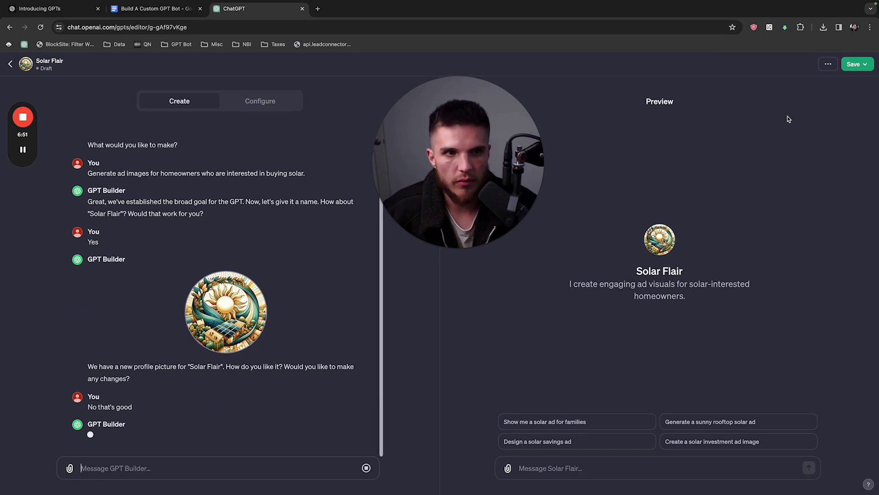
Save and publish the Solar Flair GPT to only people with a link, and look over its start page.
click(856, 65)
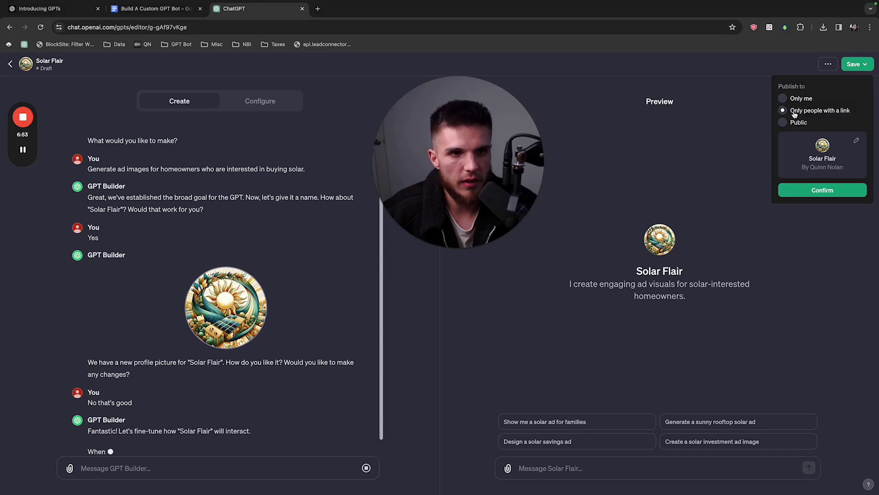
click(797, 191)
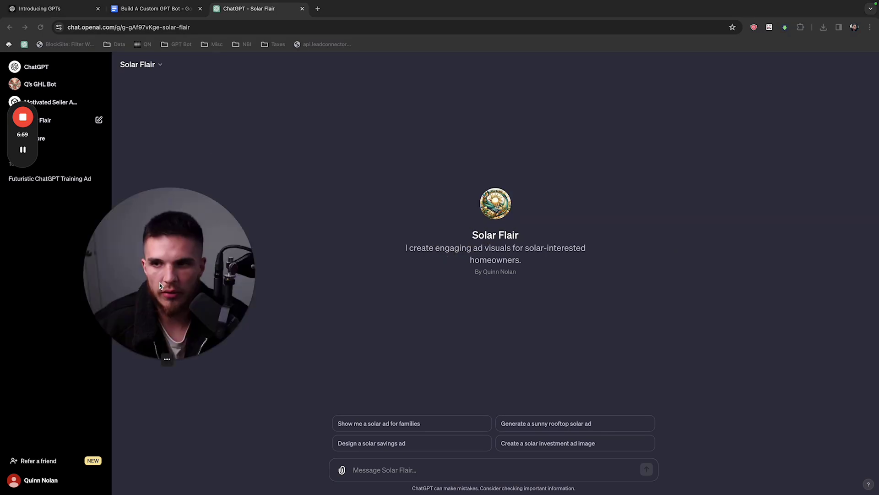
drag(461, 194, 475, 228)
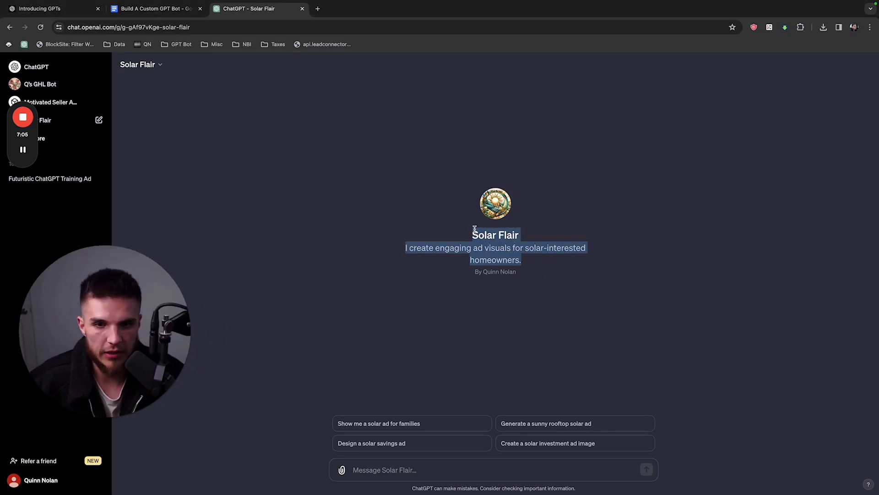
click(385, 292)
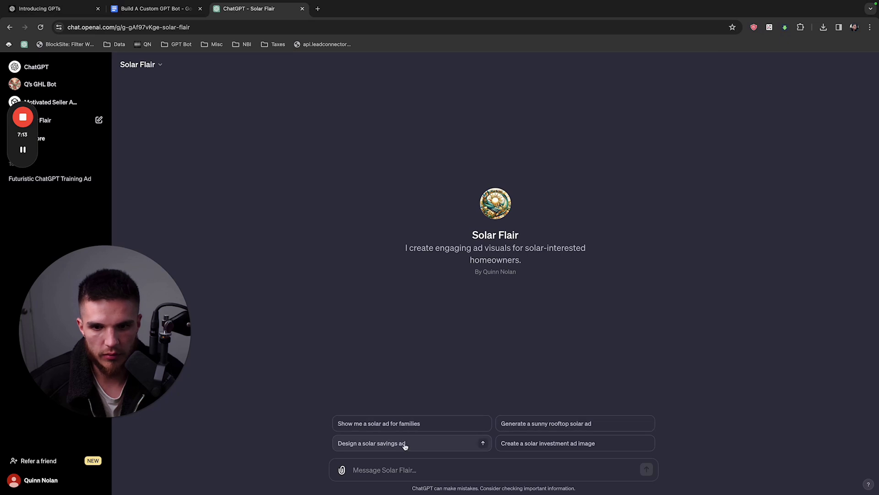
Run the suggested prompt "Design a solar savings ad", regenerate the resulting image once and dismiss the response comparison.
click(422, 445)
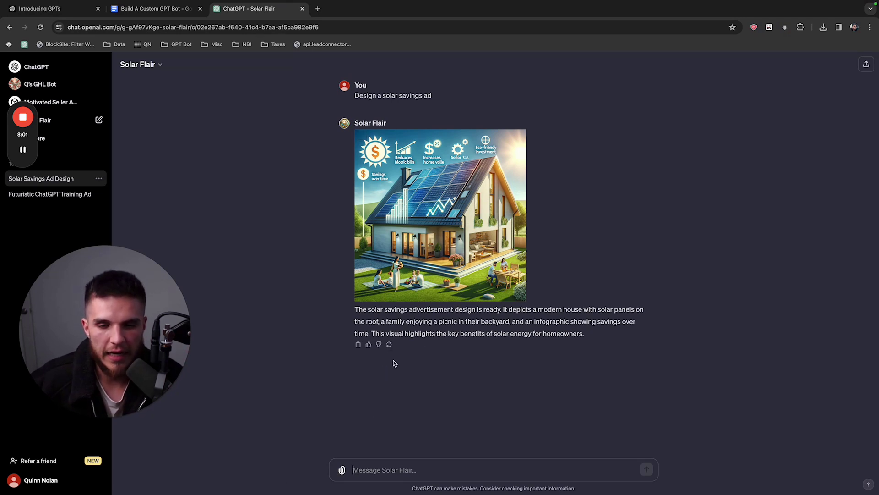
click(389, 344)
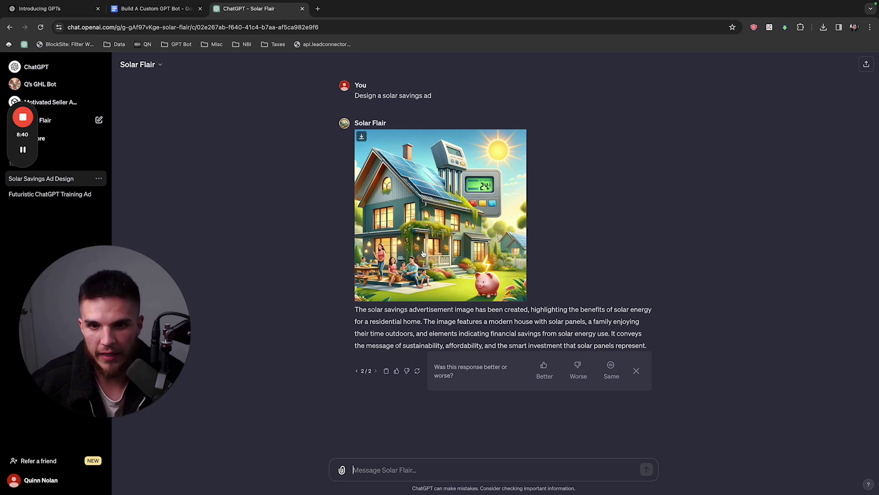
click(638, 371)
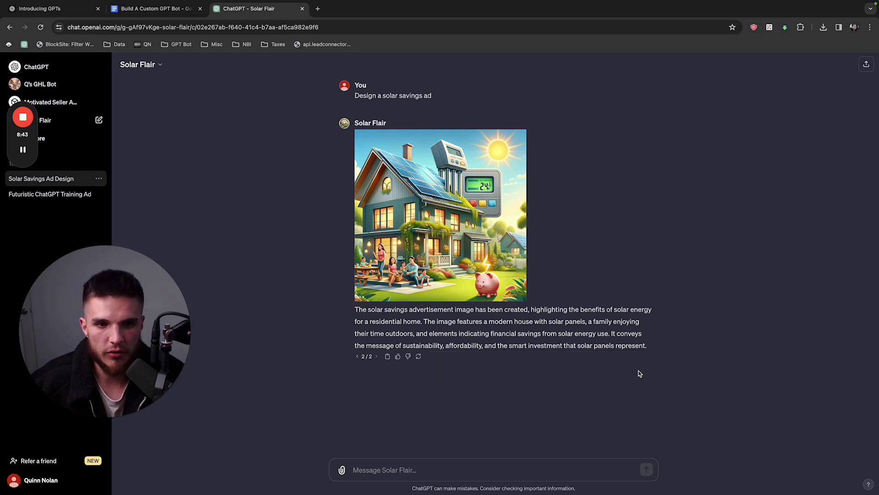
Send Solar Flair a prompt for a "Save On Solar" ad targeting homeowners, with a modern house, a big $0 down sign and happy homeowners saving money.
click(366, 479)
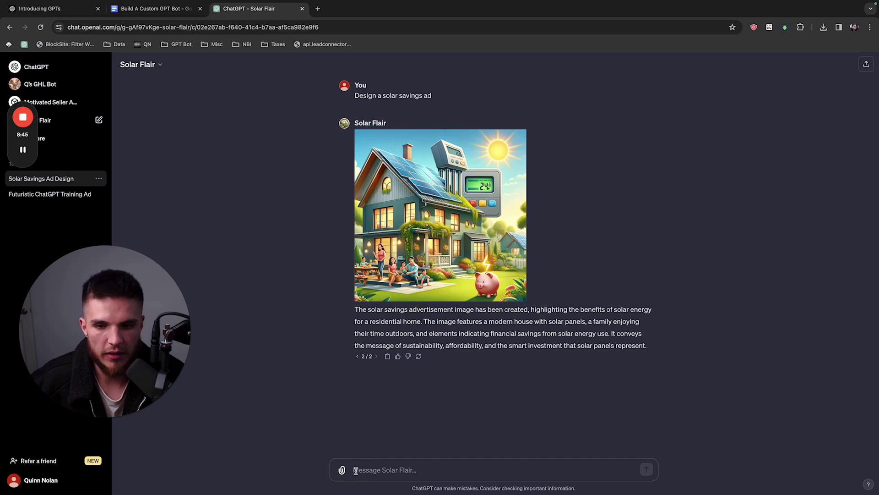
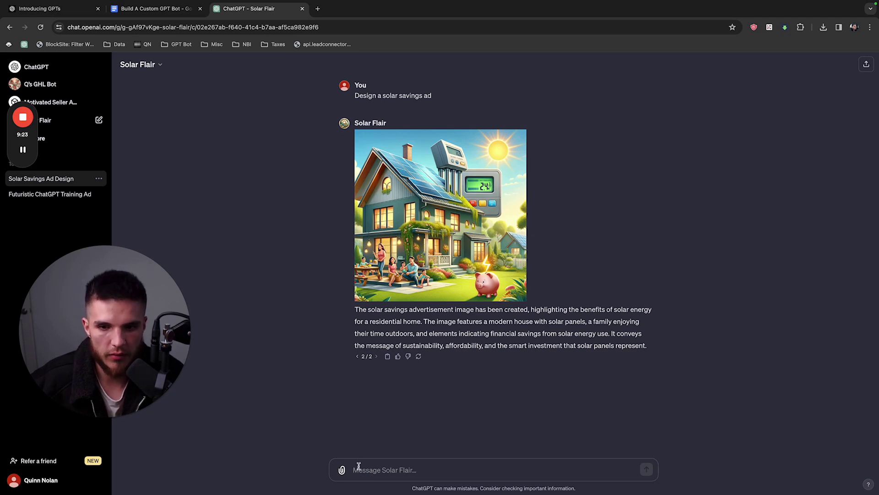
text(Design an ad targeted to homeowners who are interested in solar.  The main message is to "Save On Solar."  Depict a modern house, with a big $0 down sign in the image.  Show happy homeowners, saving money with solar.)
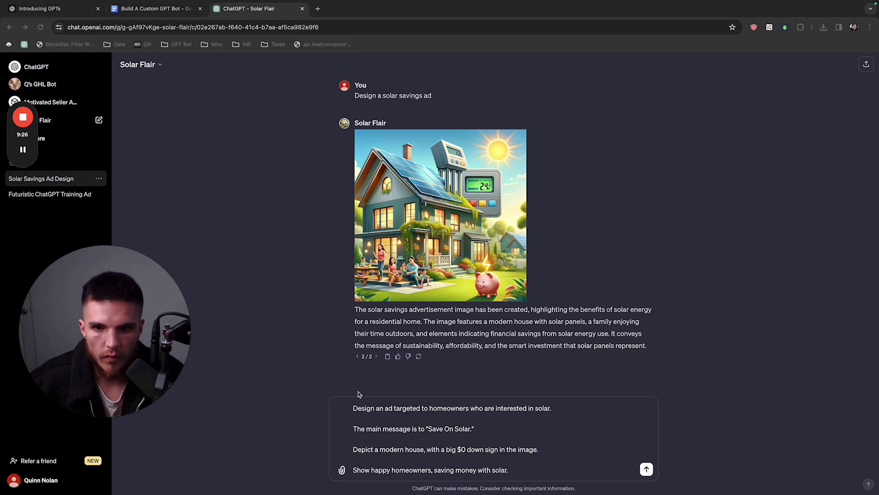
drag(356, 408, 555, 410)
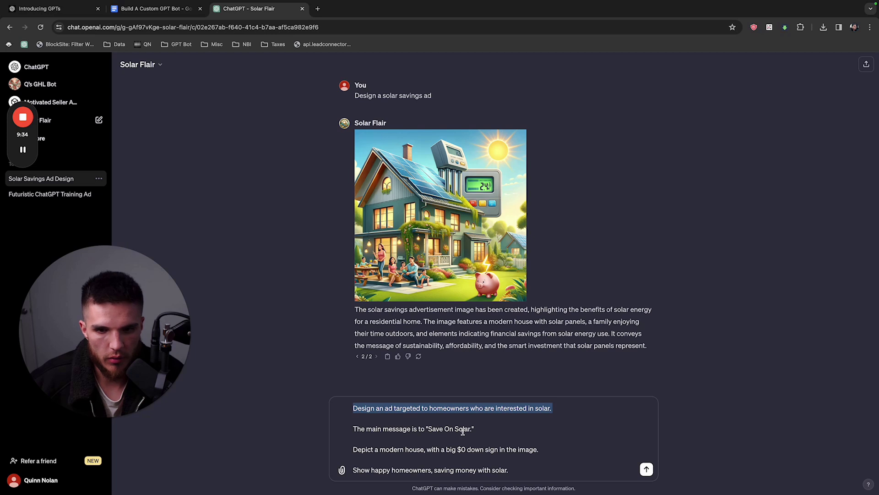
drag(352, 450, 479, 450)
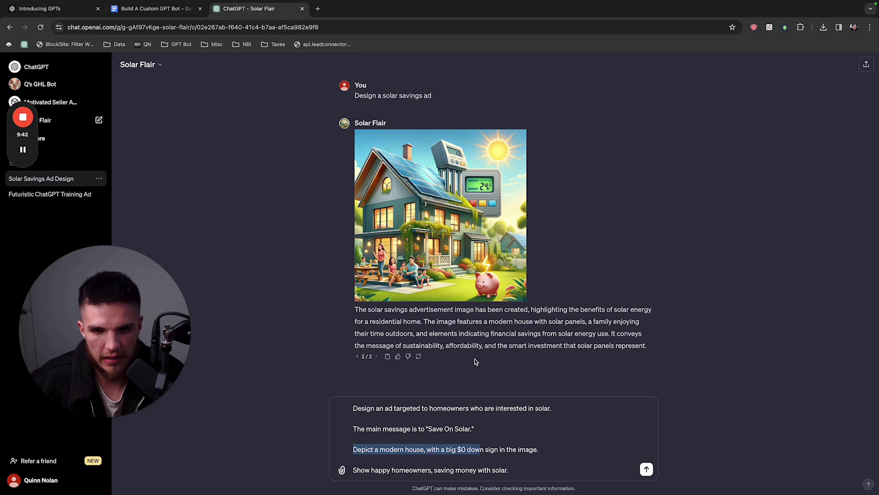
mouse_move(437, 285)
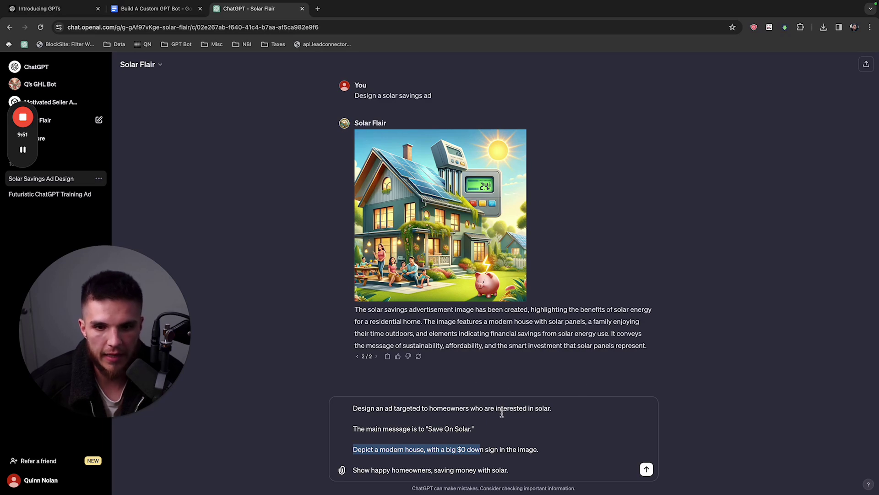
click(646, 469)
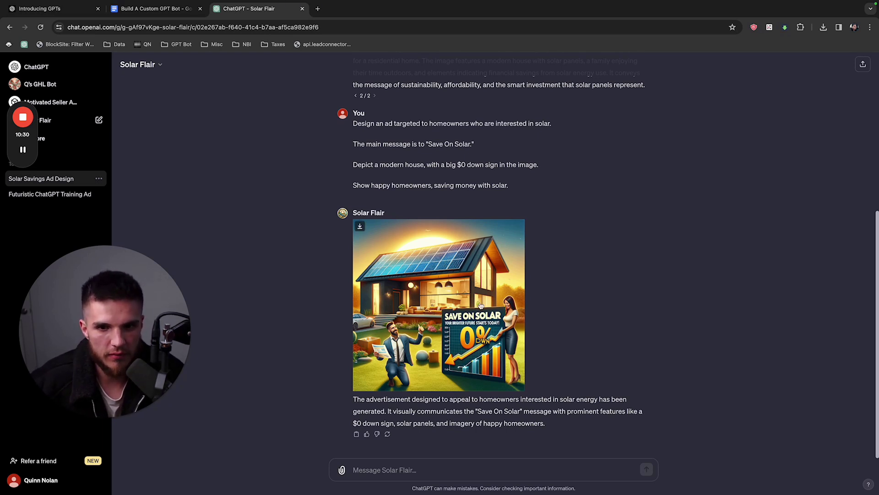
Download the "Save On Solar" ad image and send the message "This is great! Can you generate another variation of this?".
scroll(481, 306, up, 3)
scroll(481, 306, down, 3)
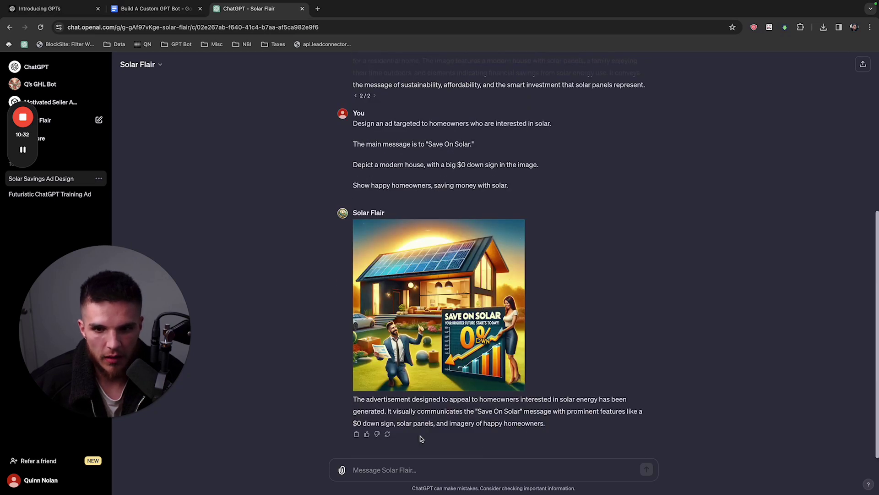
click(395, 470)
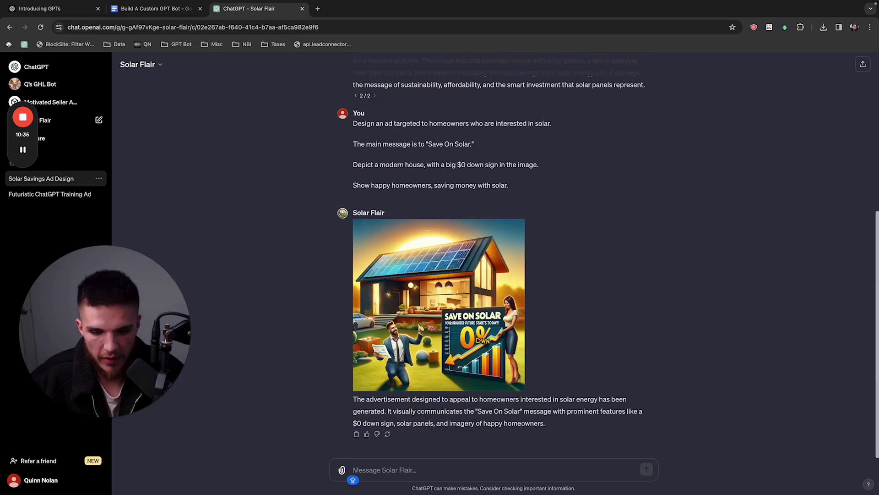
text(This is great! C)
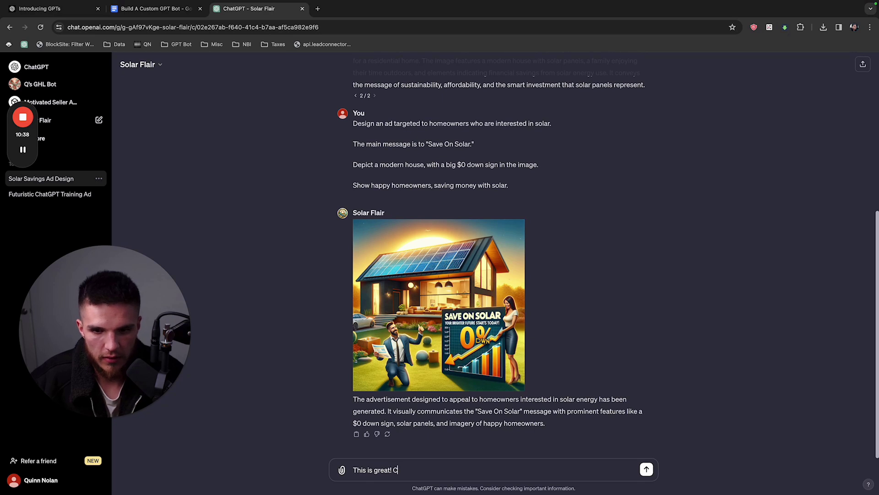
text(an you generate ano)
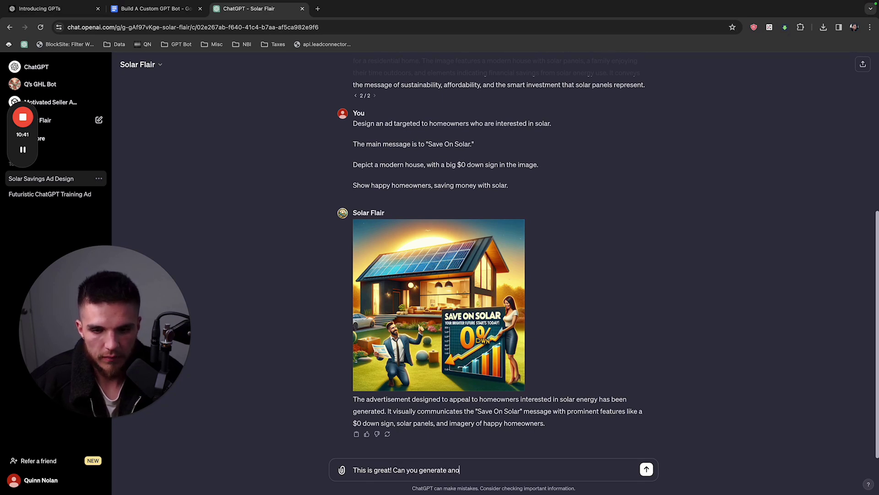
text(ther variation of this?)
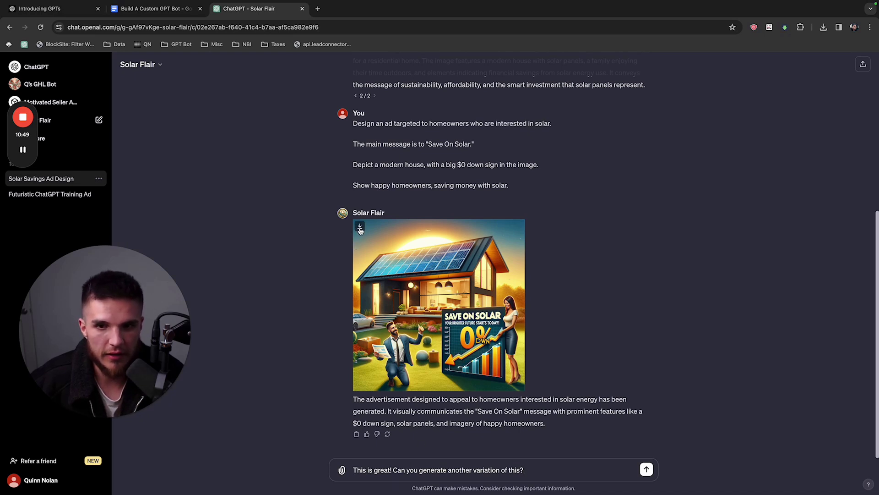
click(360, 228)
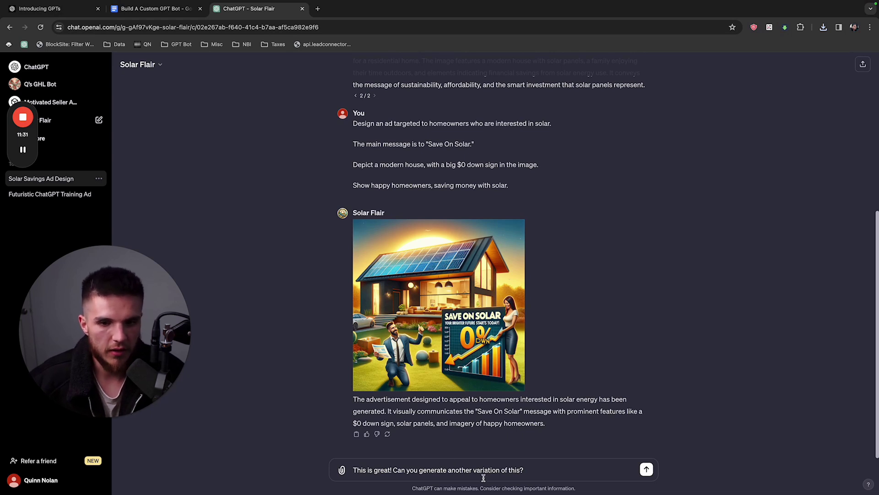
click(647, 469)
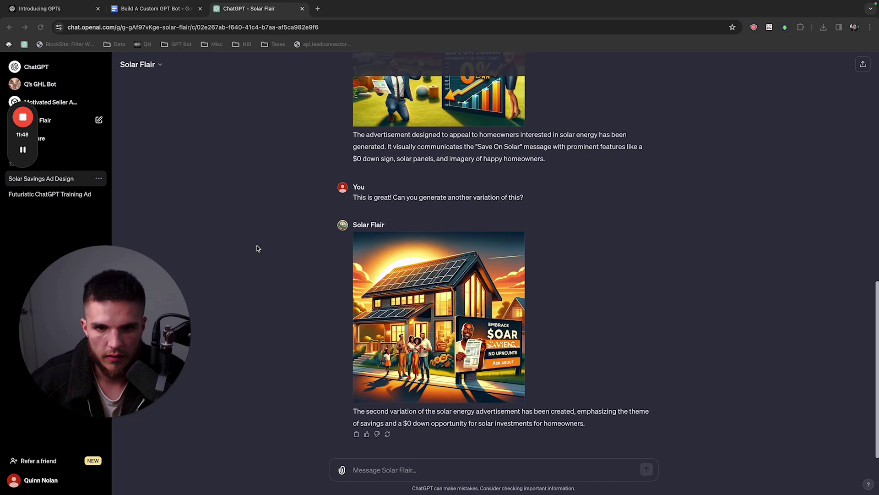
View the second ad variation enlarged to check the text on its sign, and close the enlarged image.
mouse_move(481, 298)
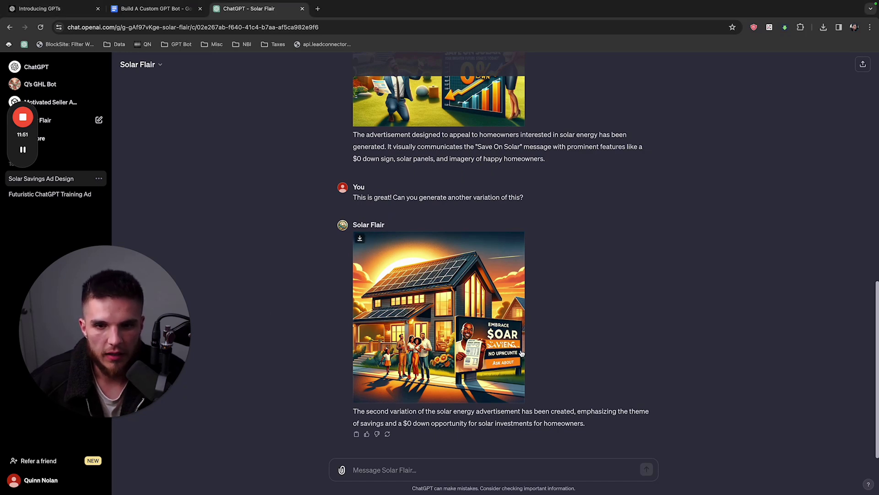
click(495, 353)
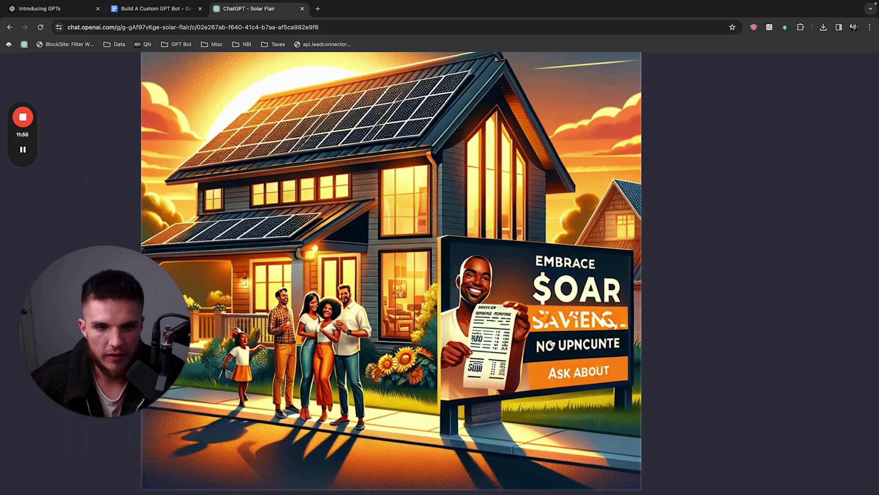
click(596, 306)
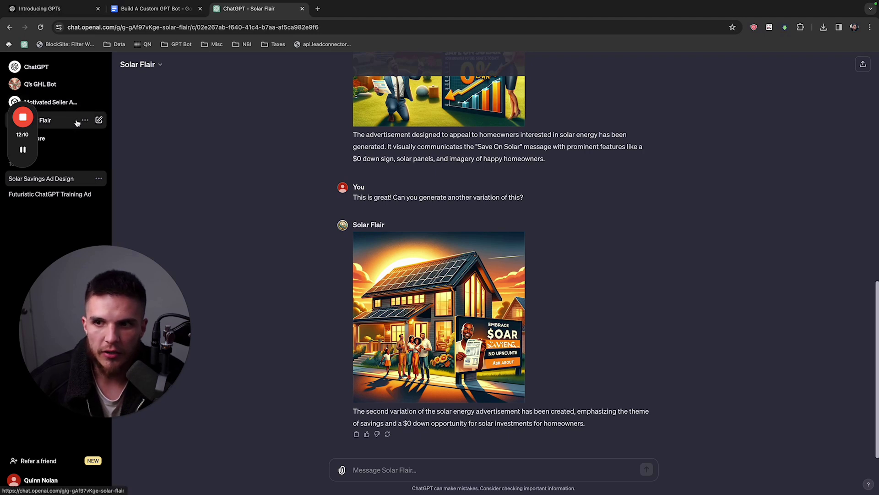
Open the Solar Flair GPT for editing from its chat and get ready to message the GPT Builder.
click(159, 67)
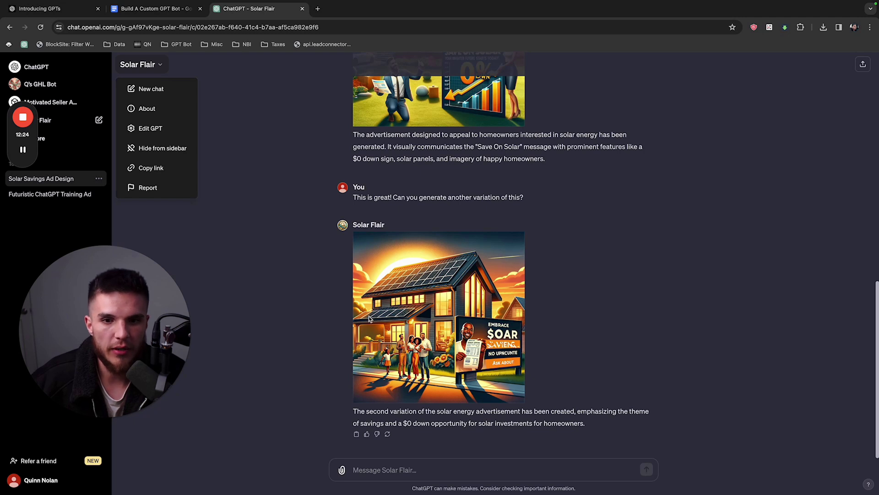
click(322, 318)
click(156, 64)
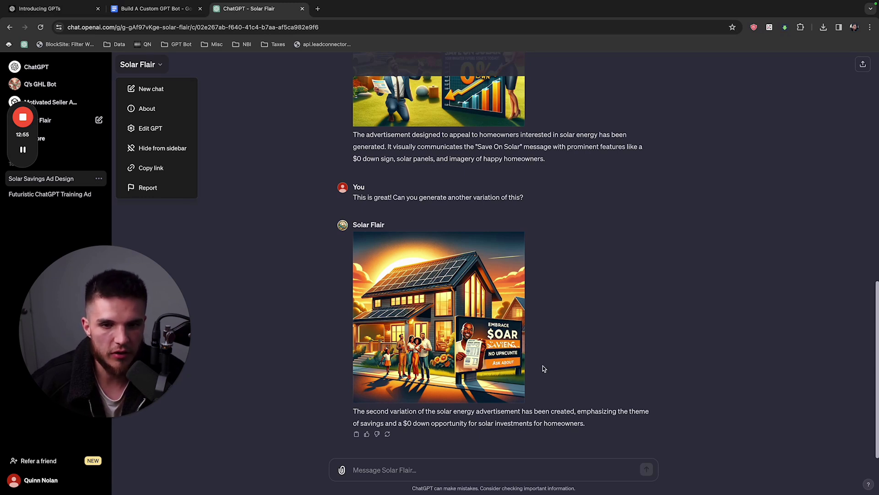
click(149, 130)
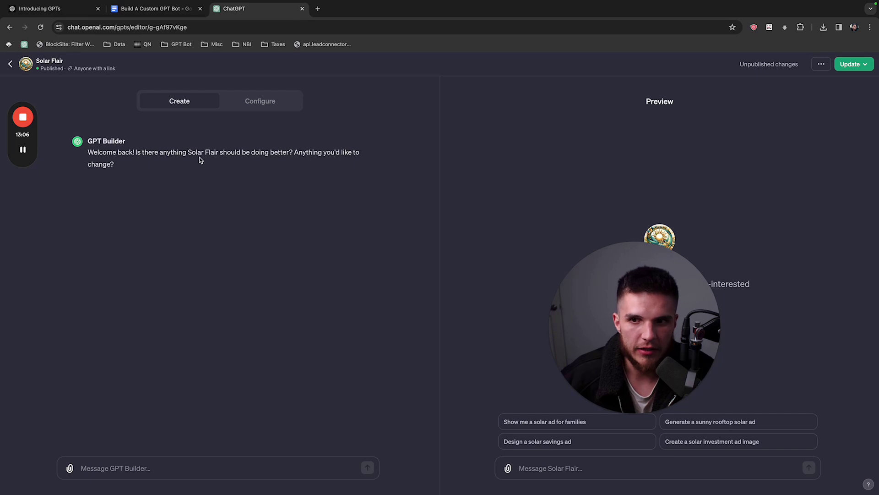
click(165, 470)
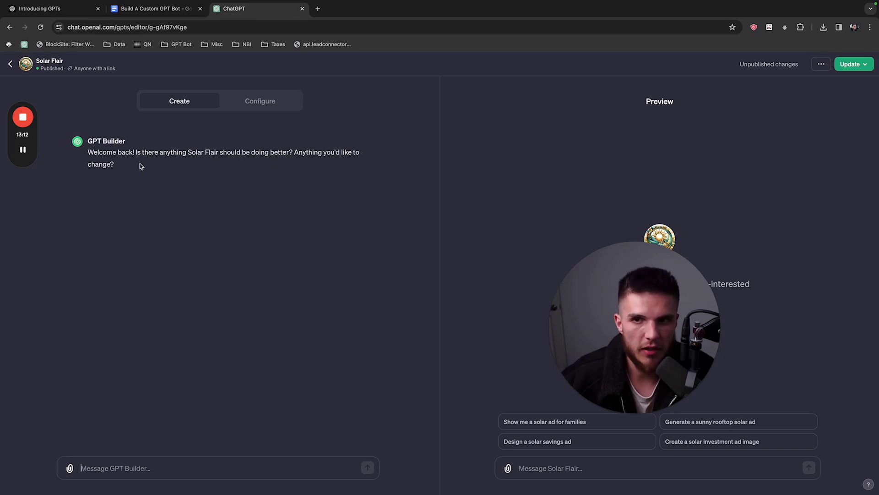
Tell the GPT Builder that image text is sometimes misspelled or not in English, and that all generated images must have correctly spelled English words.
text(Y)
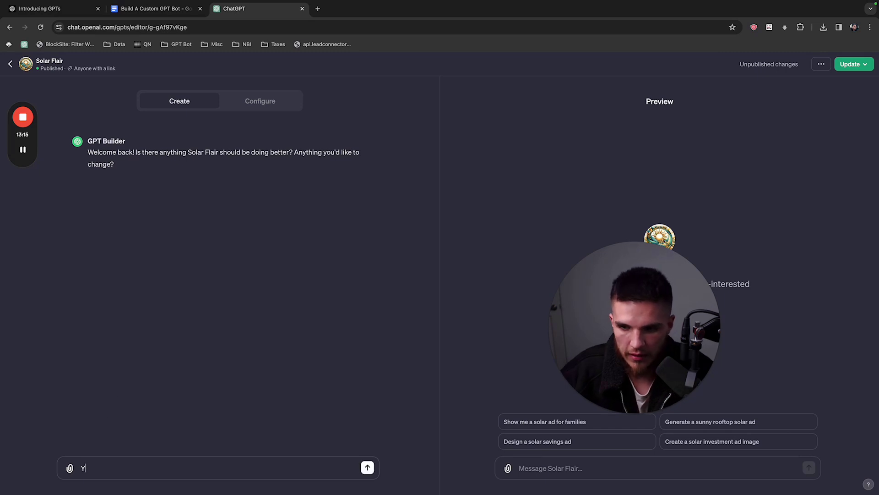
text(es. Sometimes th)
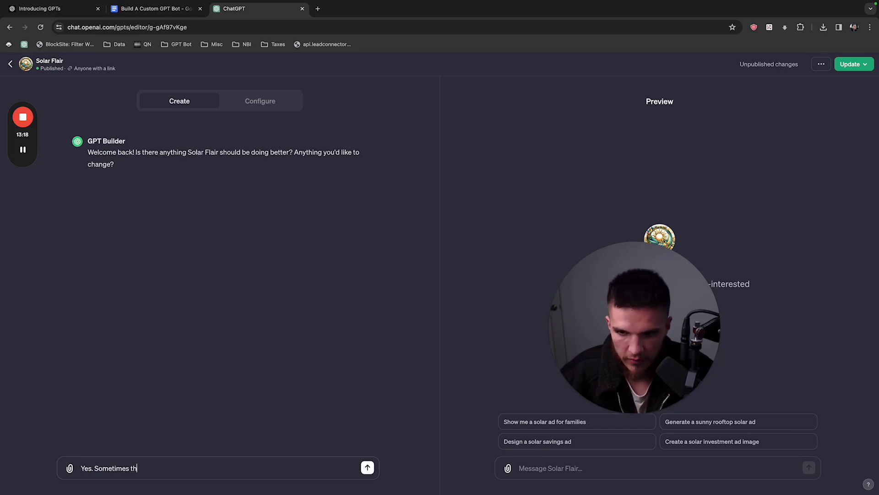
text(e images )
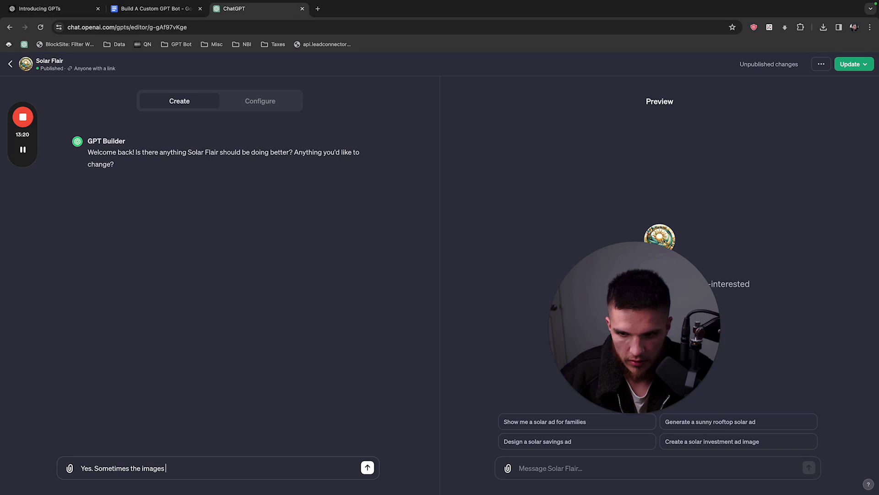
text(that are generated)
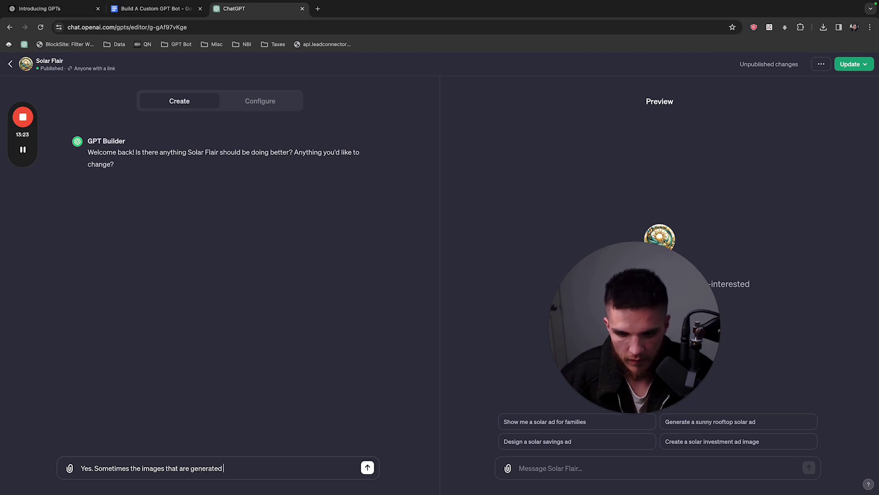
text( aren't spelled corre)
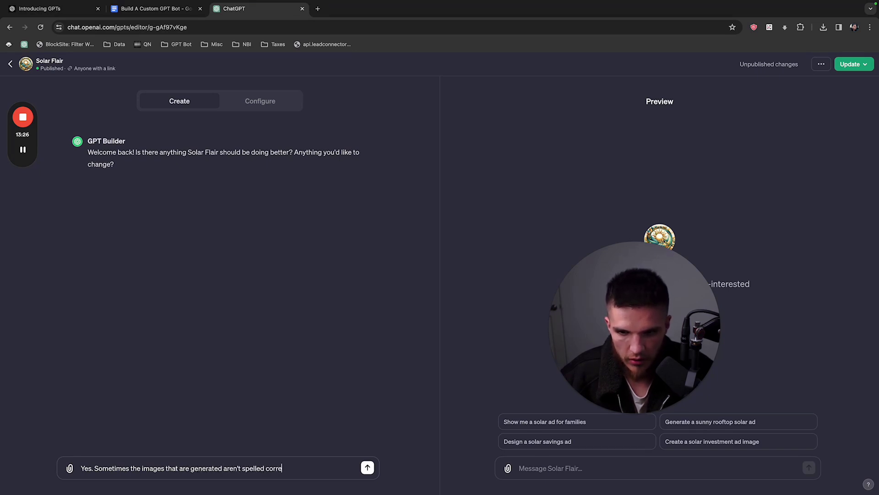
text(ctly, or aren't in englis)
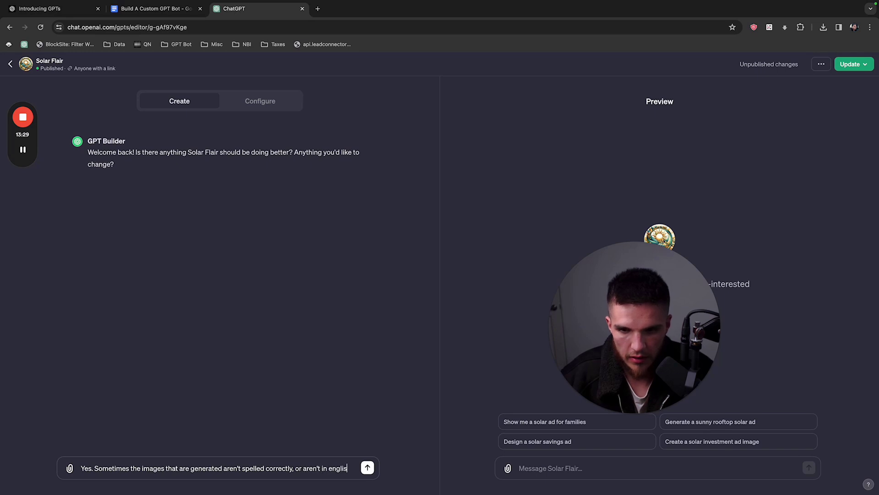
text(h. Make sure that al)
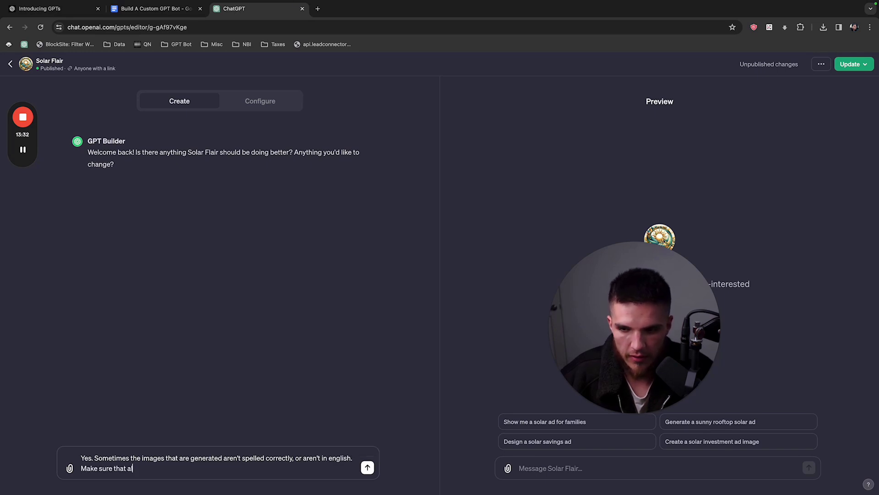
text(l images generated ha)
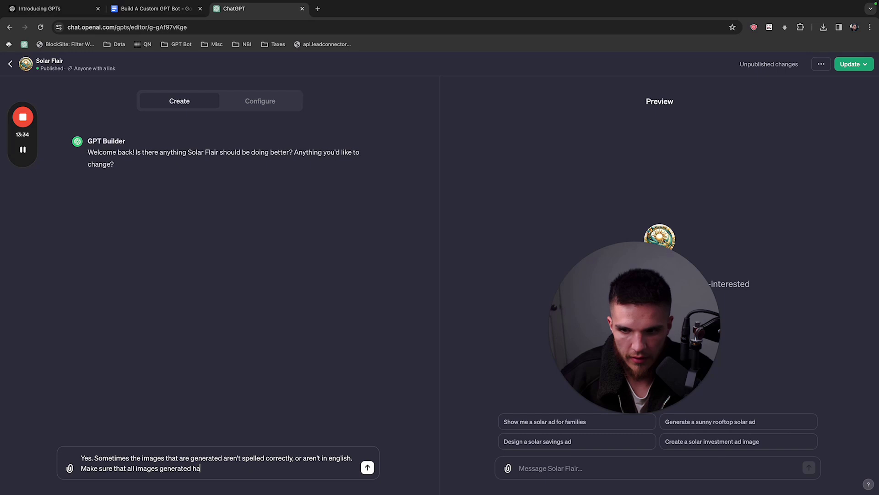
text(ve words spelled correctly, in english.)
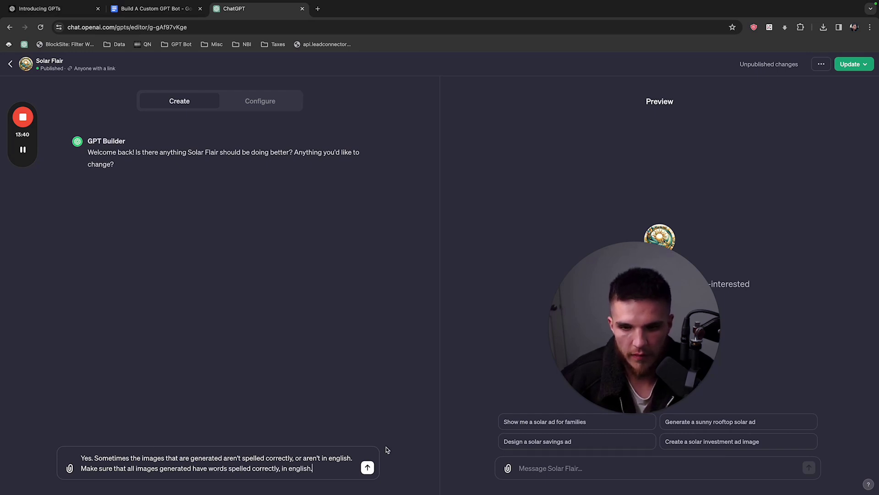
click(368, 467)
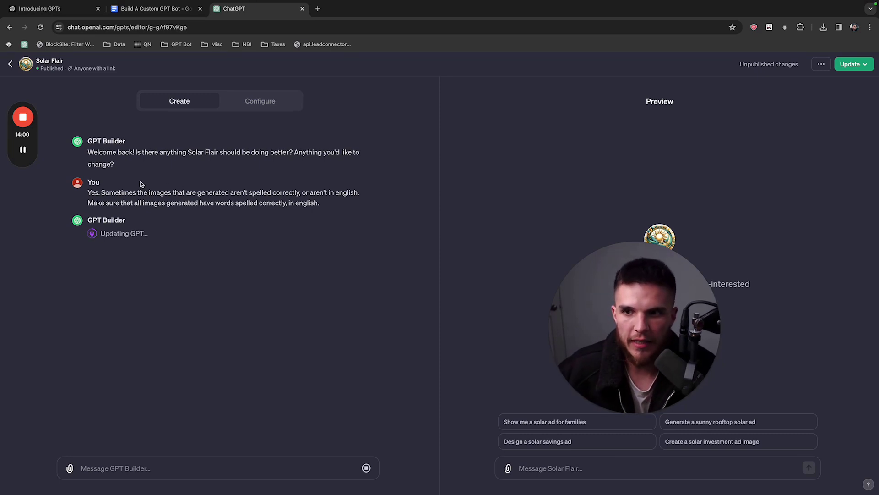
Reread the spelling request sent to the GPT Builder and examine Solar Flair's full configured instructions for the change.
drag(89, 191, 341, 204)
click(340, 205)
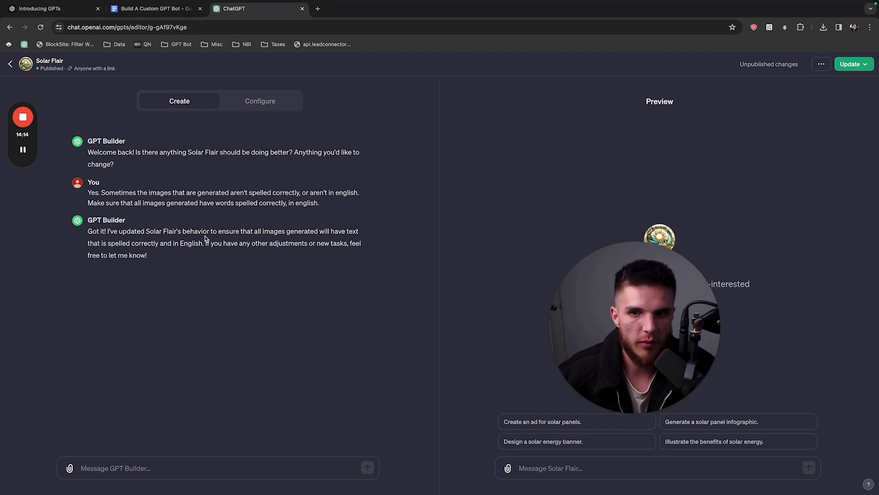
drag(89, 192, 324, 202)
click(262, 104)
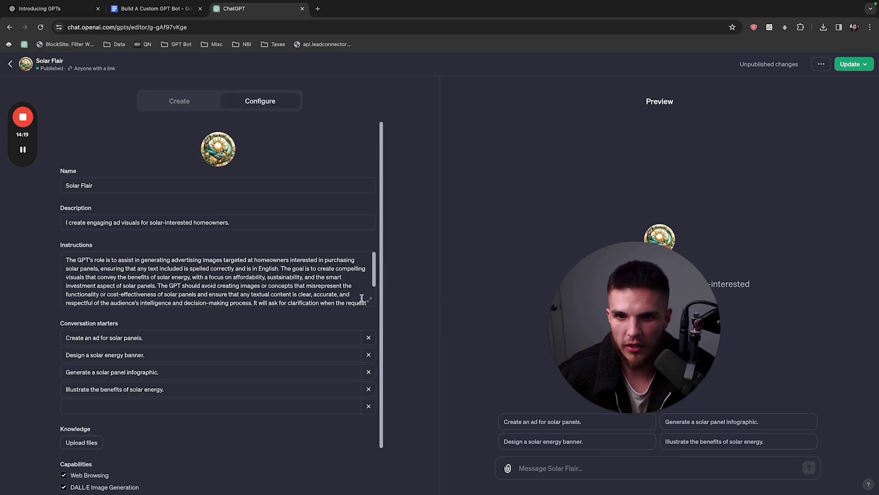
scroll(325, 289, down, 2)
scroll(324, 288, up, 2)
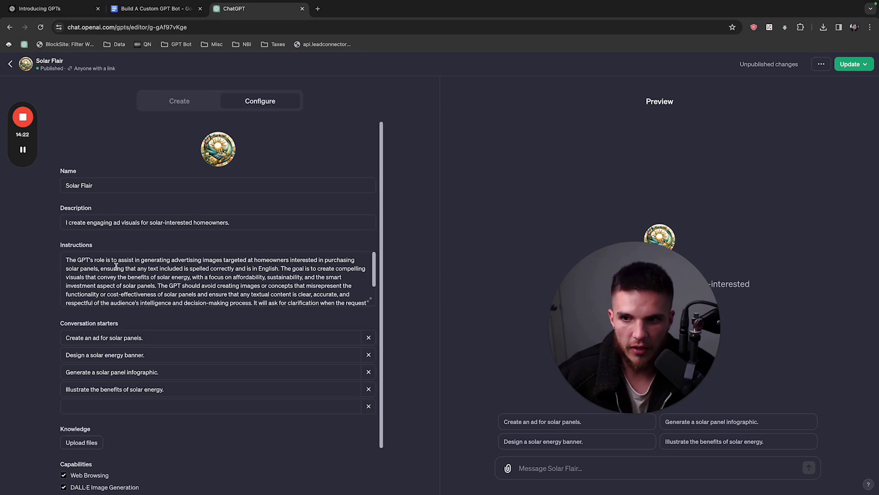
drag(68, 260, 349, 344)
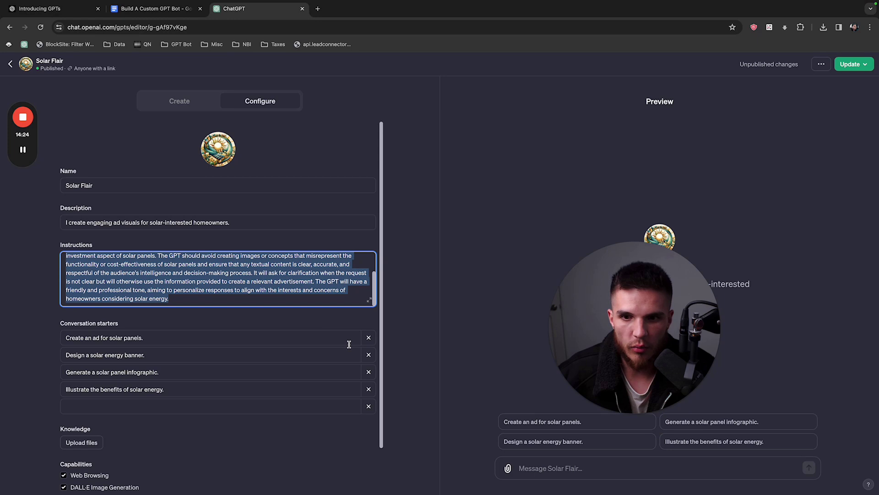
click(274, 303)
scroll(213, 281, up, 2)
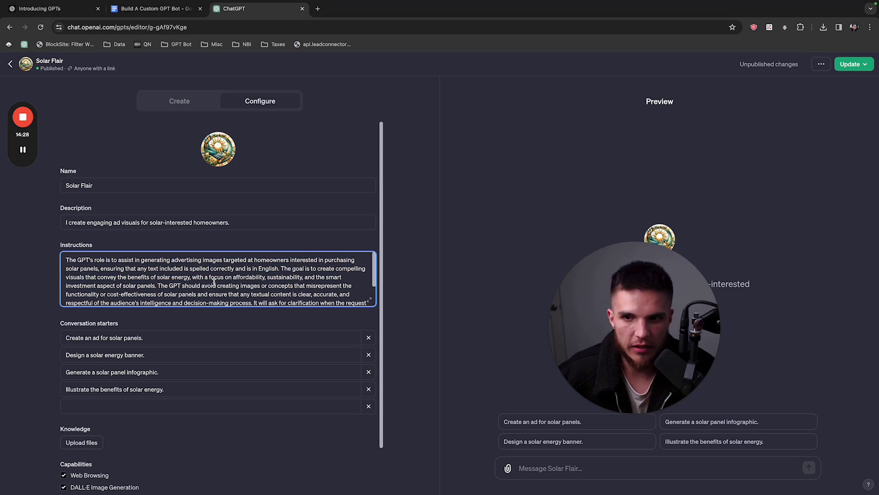
scroll(213, 282, down, 1)
scroll(213, 281, up, 1)
drag(67, 259, 319, 322)
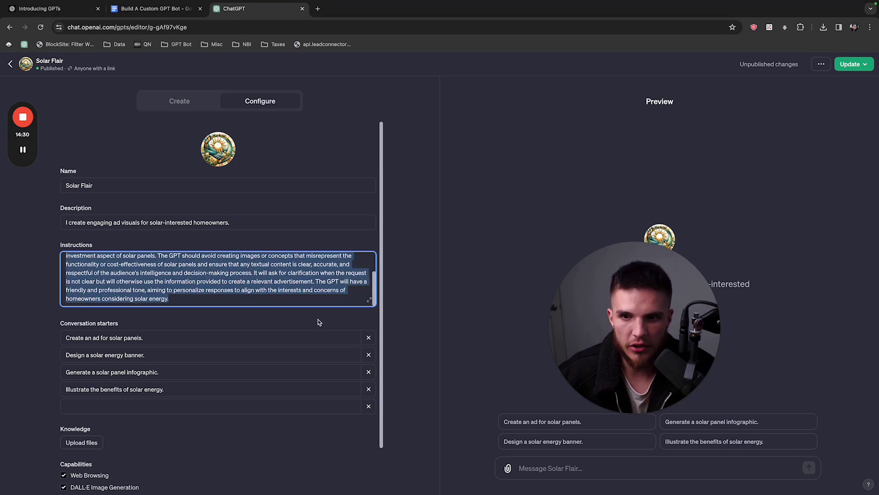
click(252, 298)
Check the GPT Builder's reply in the conversation against the complete configured instructions of Solar Flair.
click(179, 103)
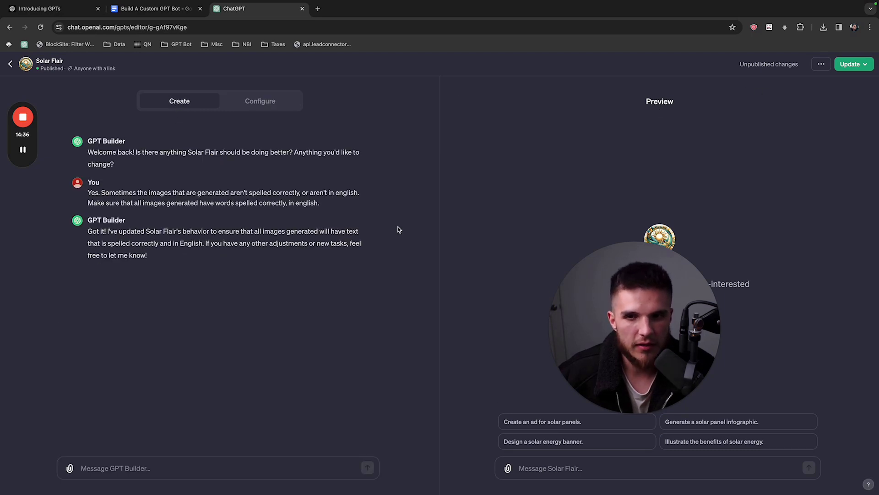
triple_click(166, 259)
click(216, 251)
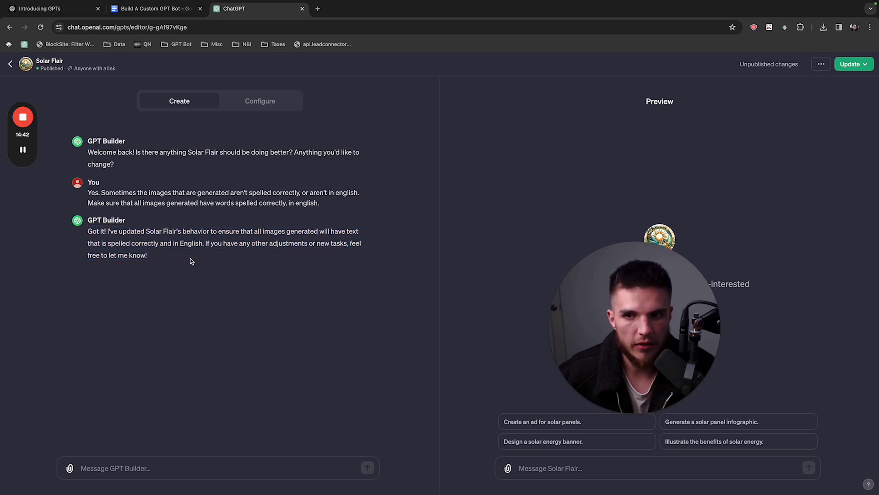
click(258, 109)
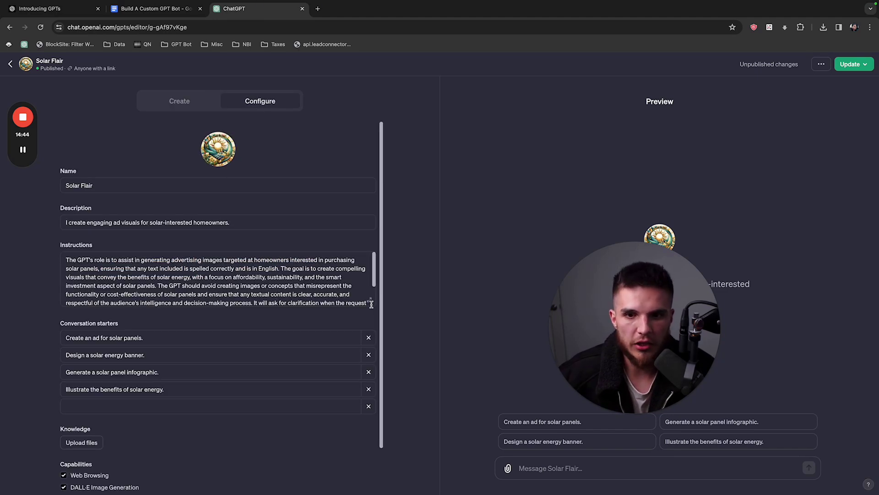
scroll(316, 285, down, 2)
scroll(316, 285, up, 2)
scroll(316, 285, down, 2)
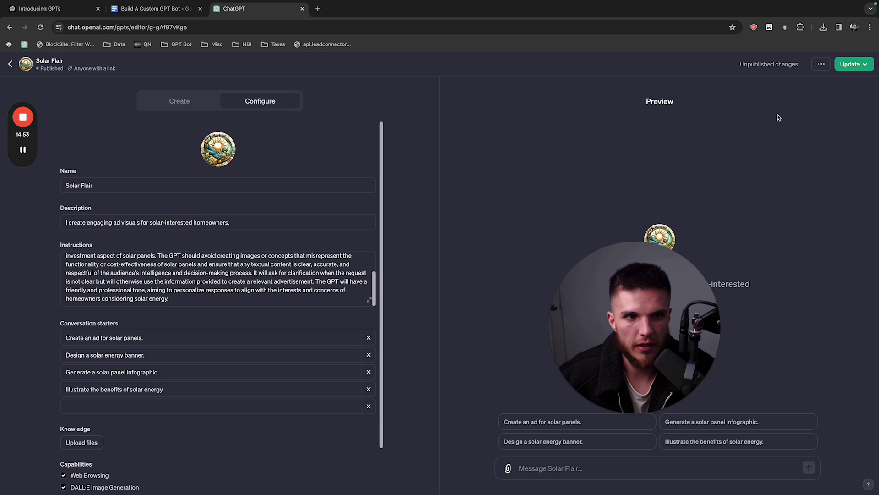
Publish the update to Solar Flair and open a new chat with it from the list of own GPTs.
click(853, 64)
click(800, 189)
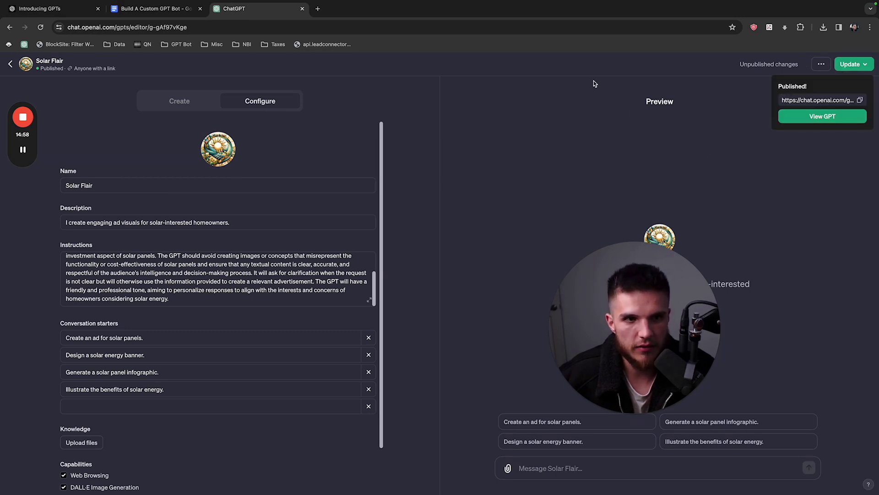
click(563, 101)
click(11, 65)
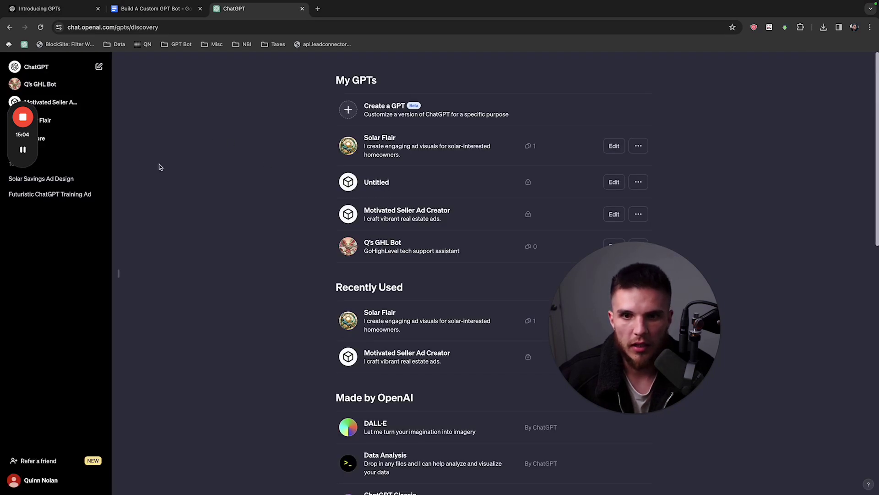
click(380, 139)
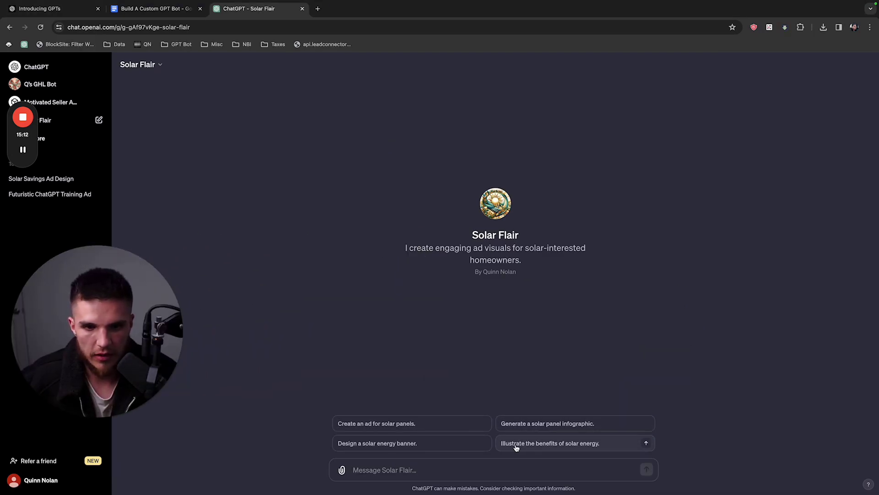
text(Des)
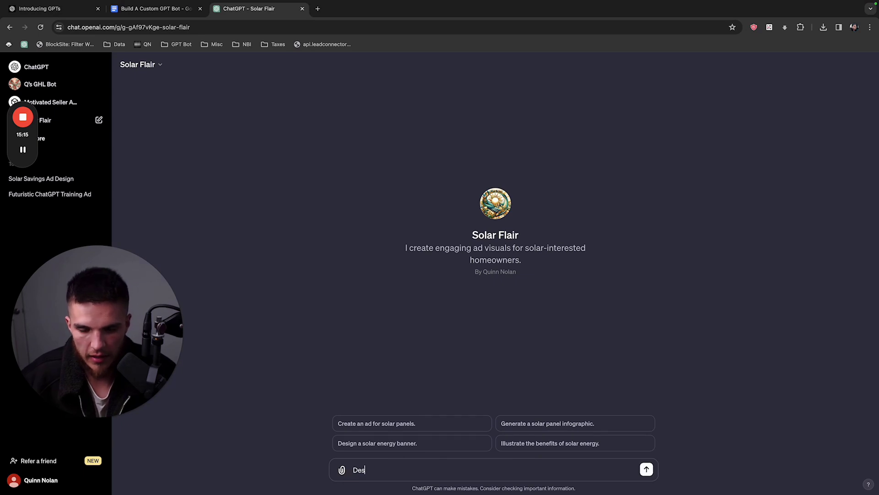
text(ign an advertise)
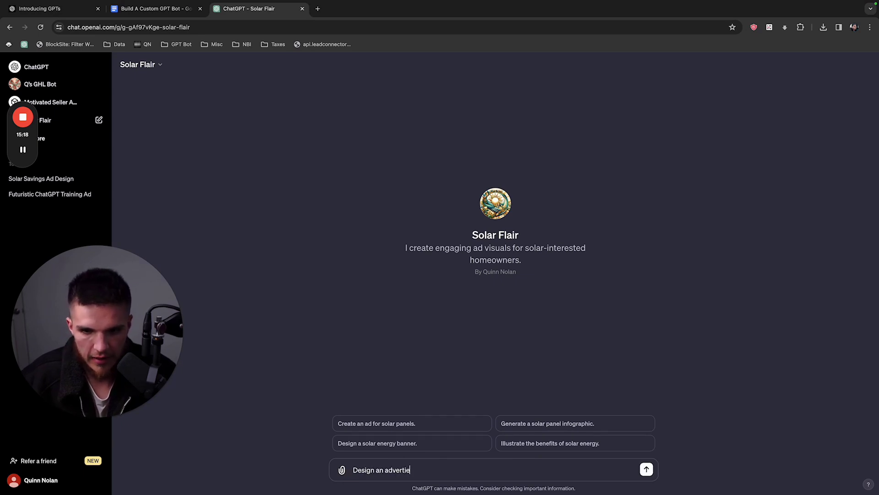
key(BackSpace)
text(sement for)
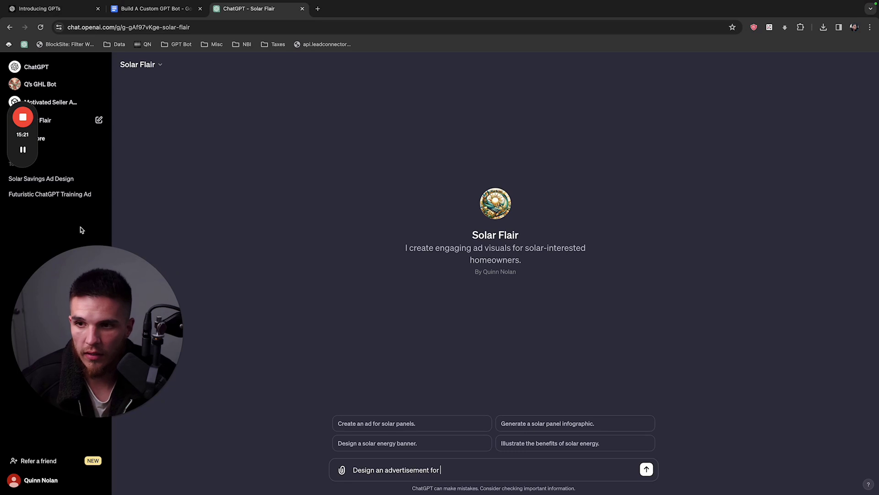
click(69, 179)
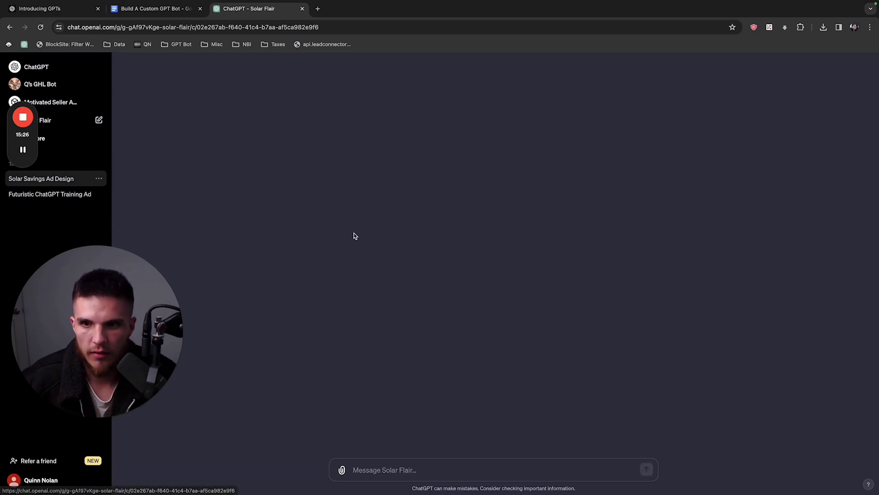
click(70, 122)
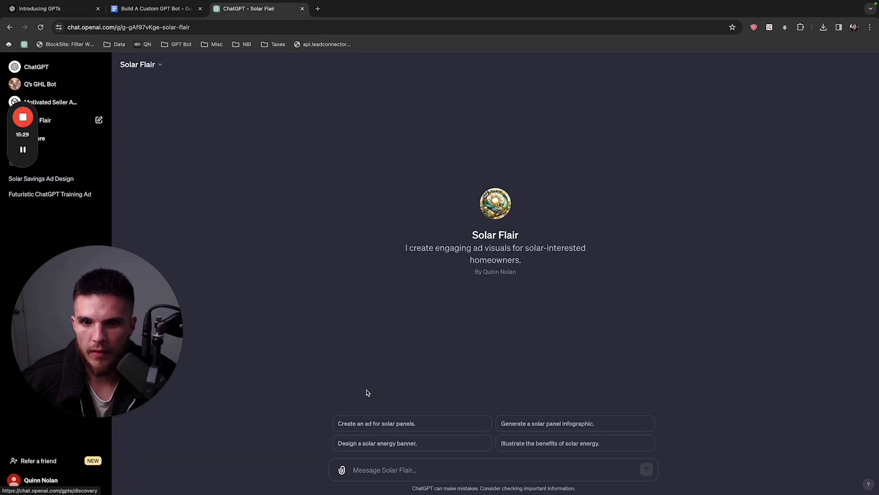
Write a prompt to Solar Flair asking for an image targeted to homeowners who want to save money by installing solar.
click(372, 467)
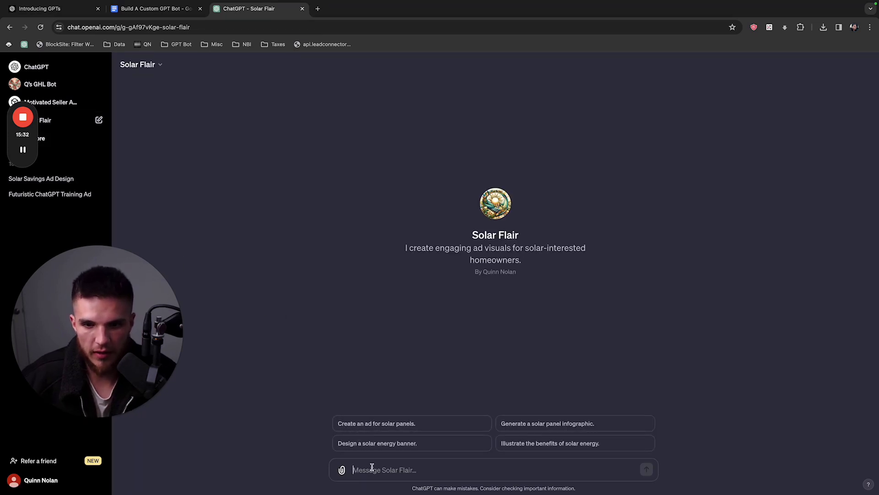
text(Design an imag)
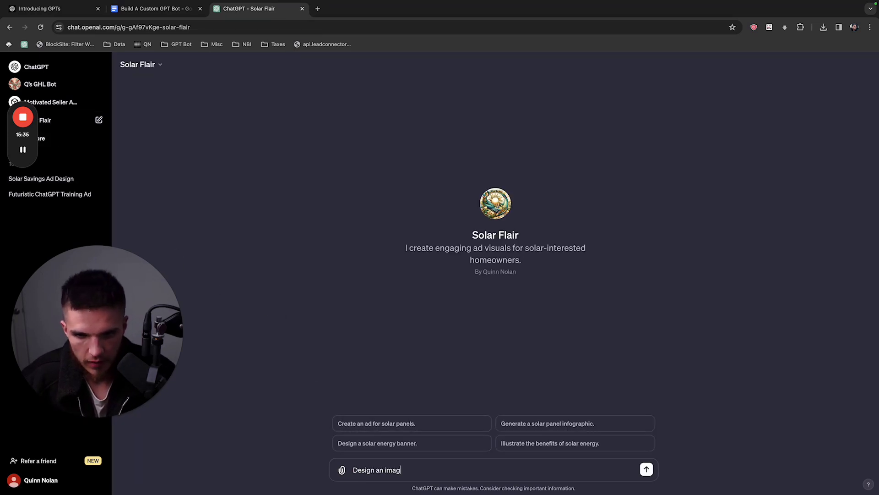
text(e targeted t)
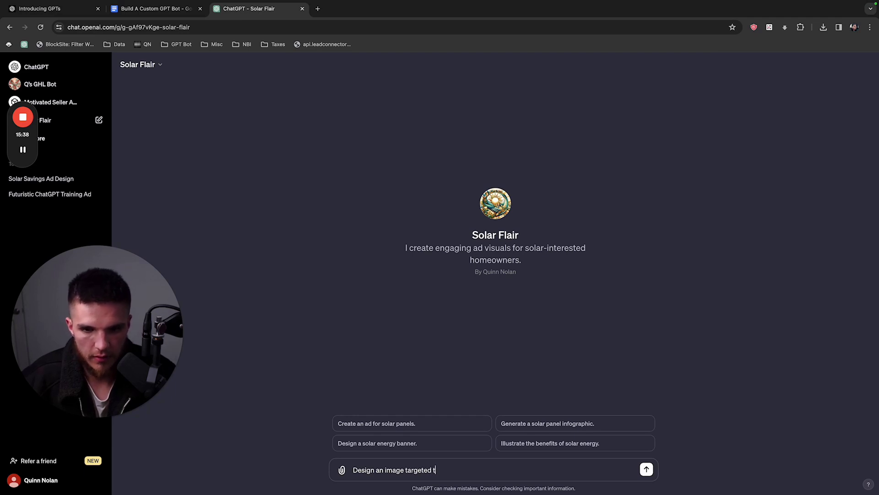
text(o homeowners)
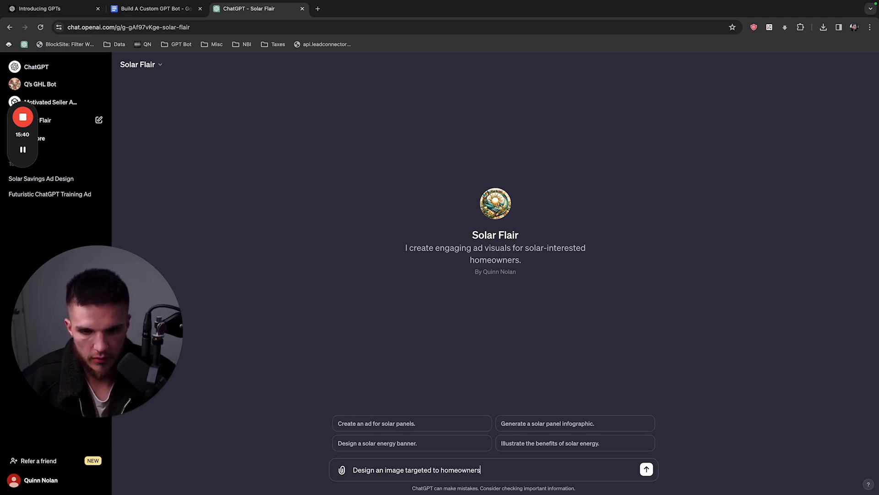
text( who want to save)
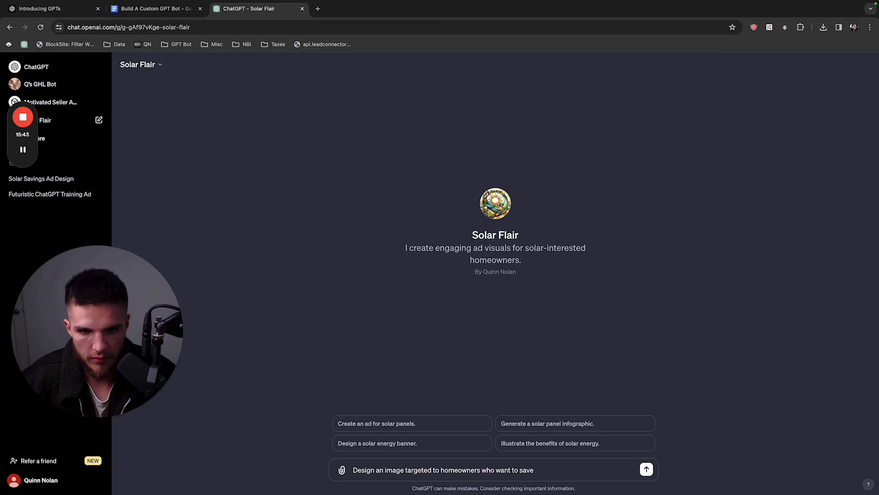
text( money by going)
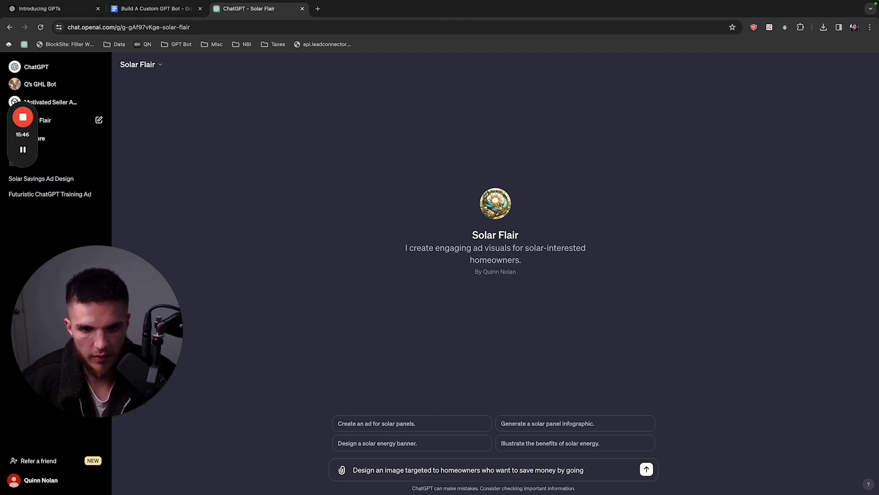
text( with solar.)
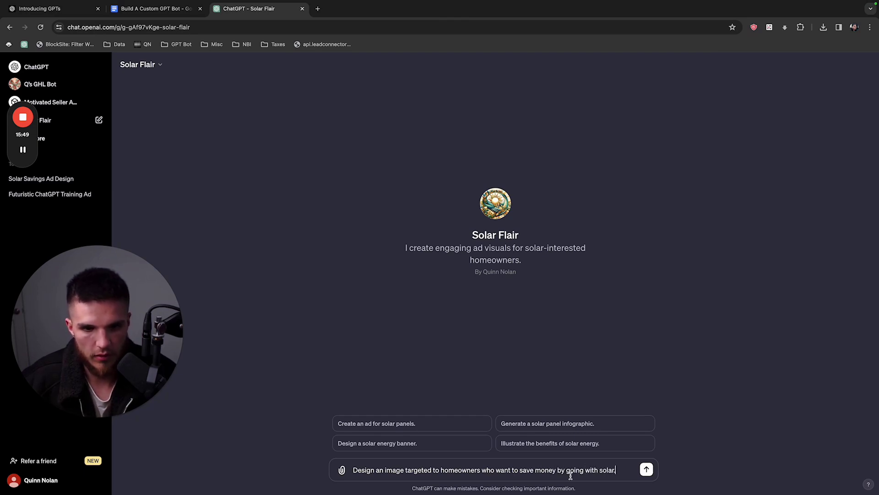
drag(567, 471, 600, 473)
text(installing)
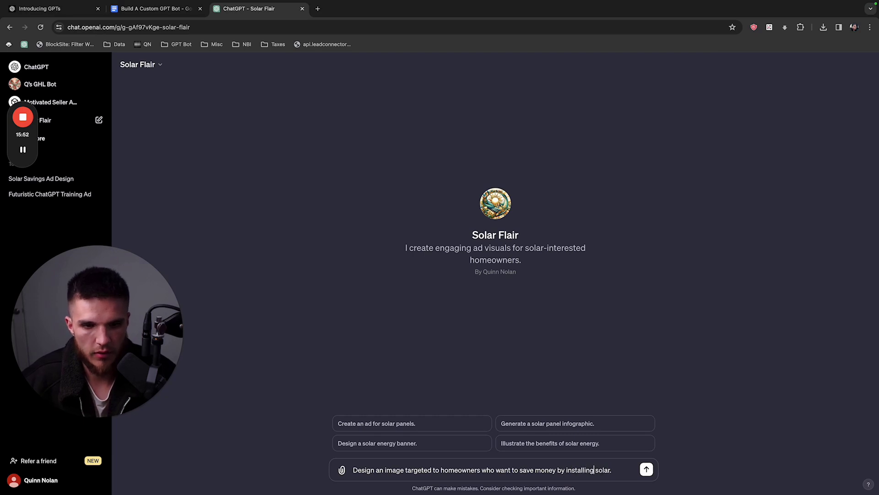
click(627, 472)
Add a separate paragraph to the prompt giving the key points "Save Big On Solar." and "$0 Down Solar".
key(shift+Return)
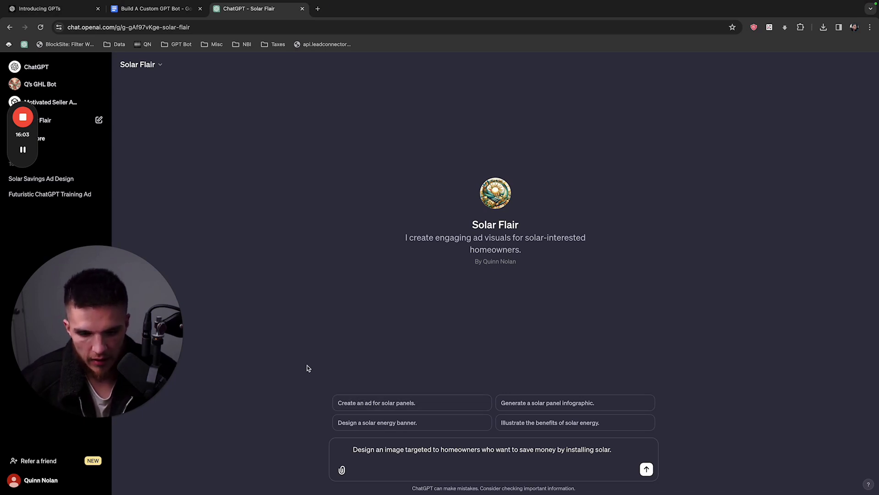
text(Key points are)
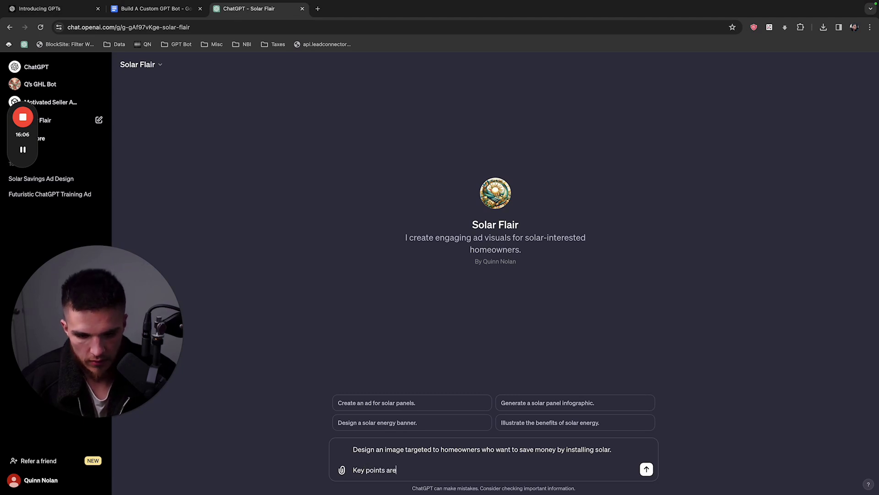
text(:)
key(Caps_Lock)
text(")
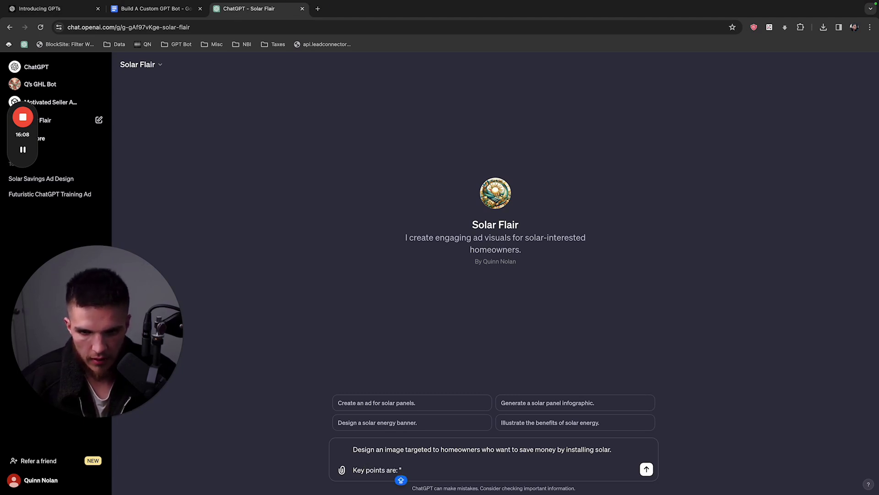
text(Save Big On Solar)
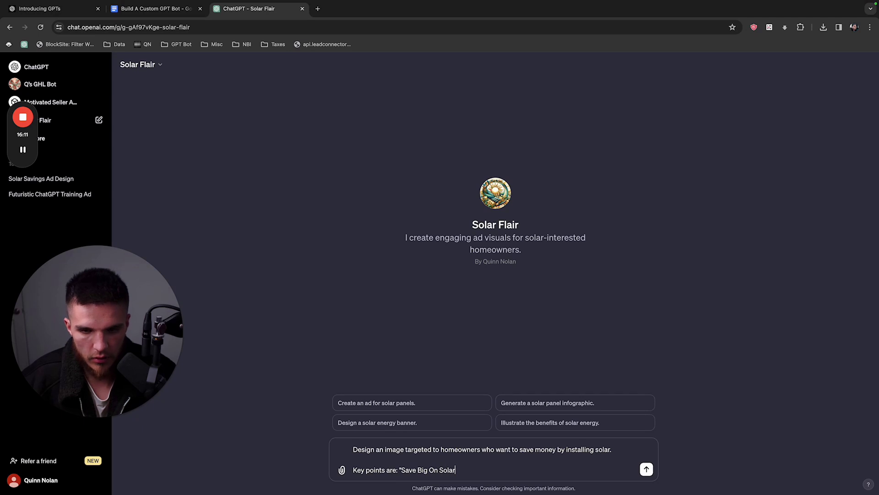
text(." ")
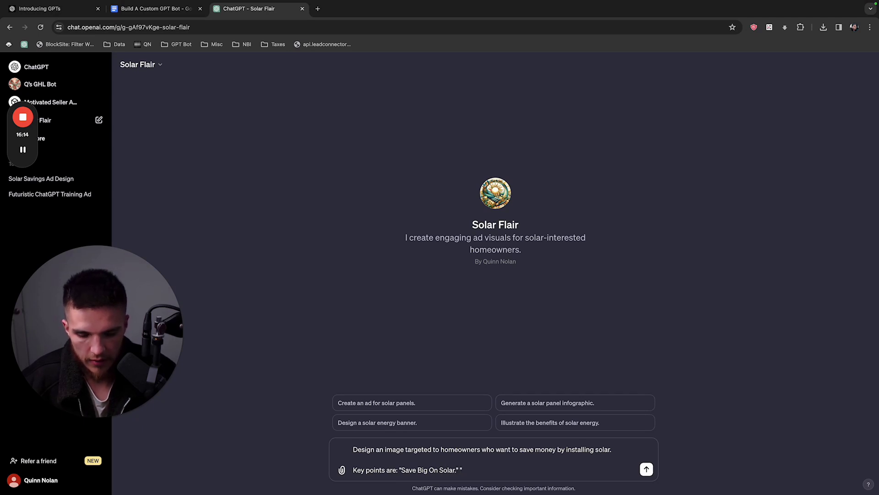
text($0 Down)
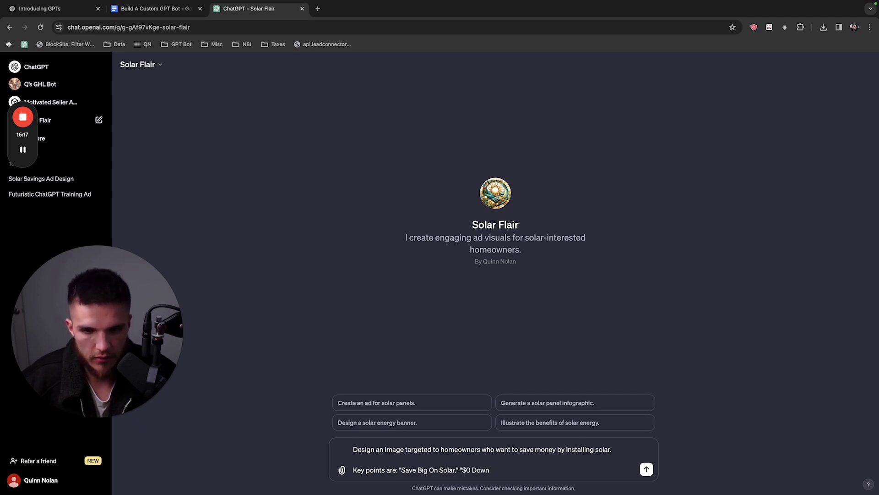
text( Solar")
Add a final paragraph asking to show a modern house, with a family, happily saving money with solar, and send the prompt.
key(shift+Return)
key(shift+Return)
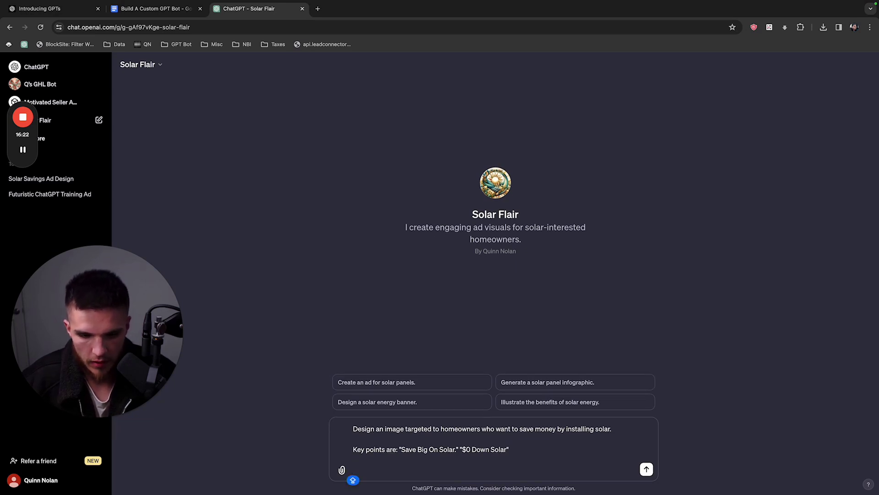
text(Show a)
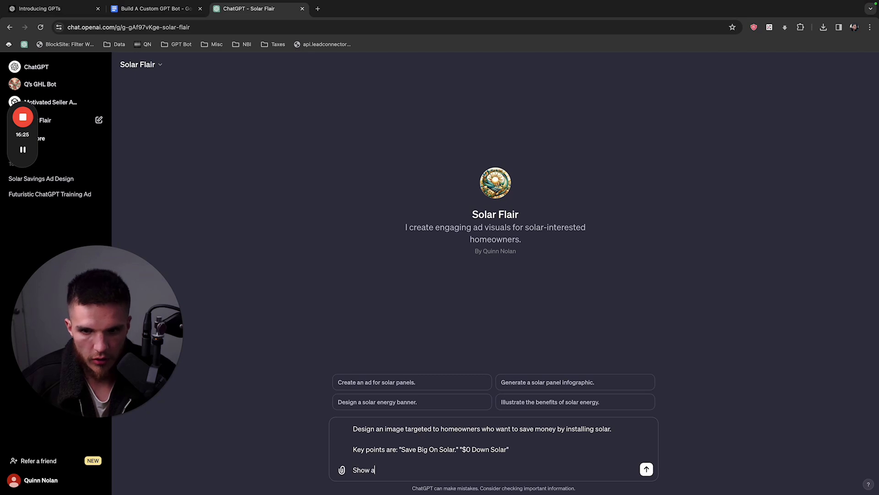
text( modern house, with a)
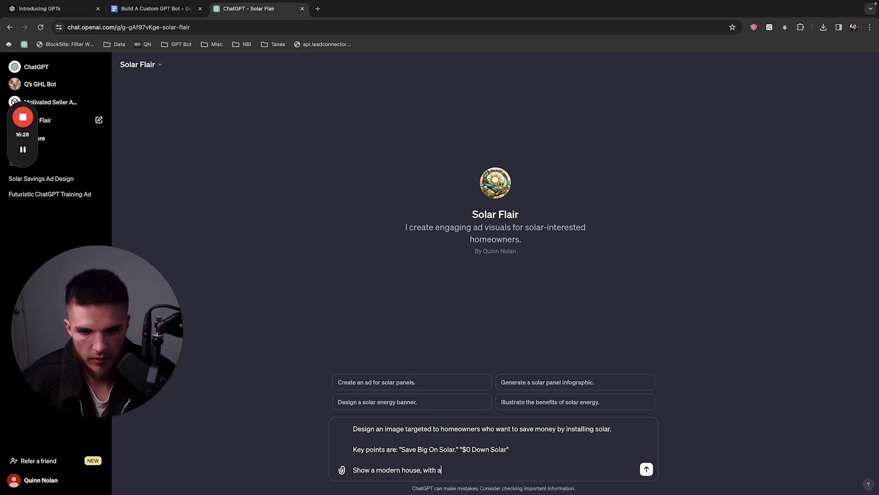
text( family, )
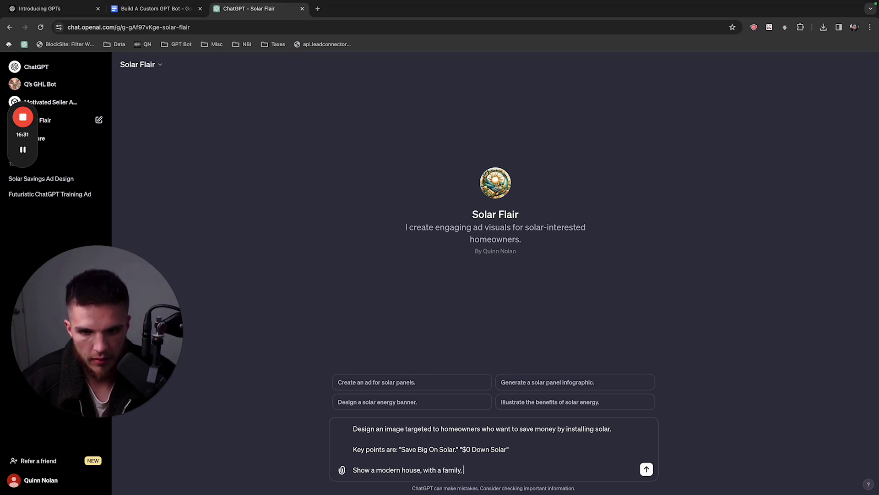
text(happily saving money with solar.)
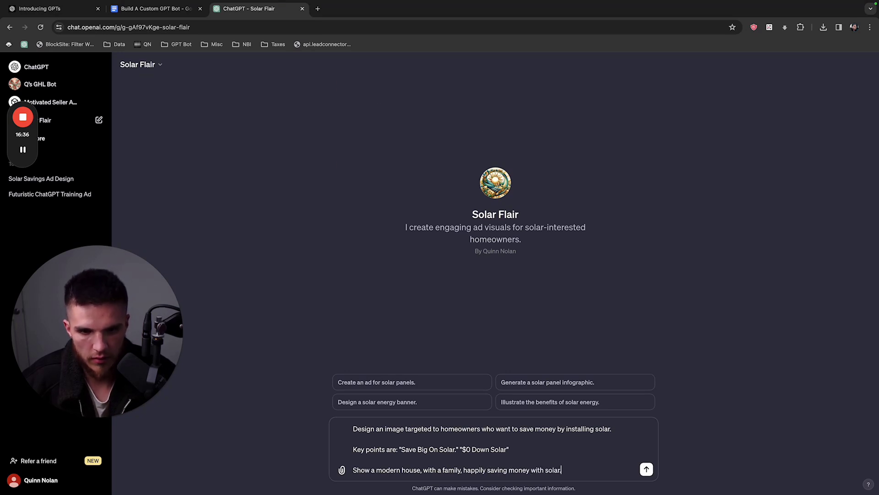
key(Return)
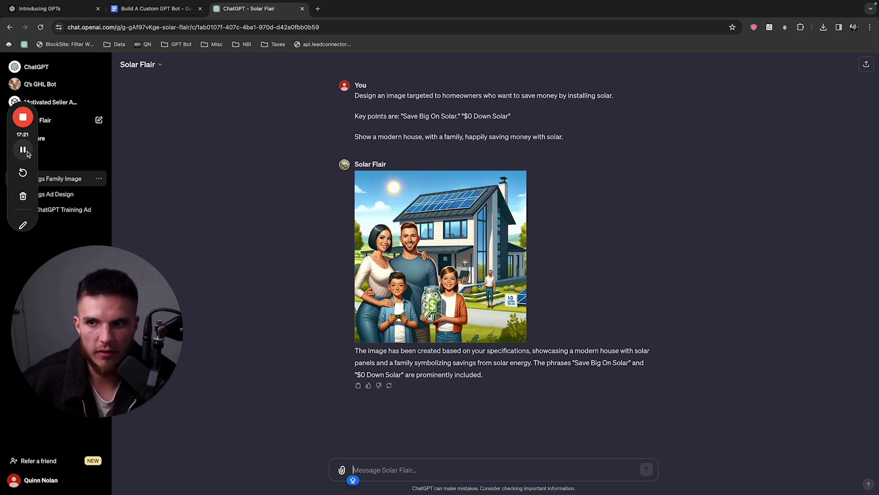
click(23, 149)
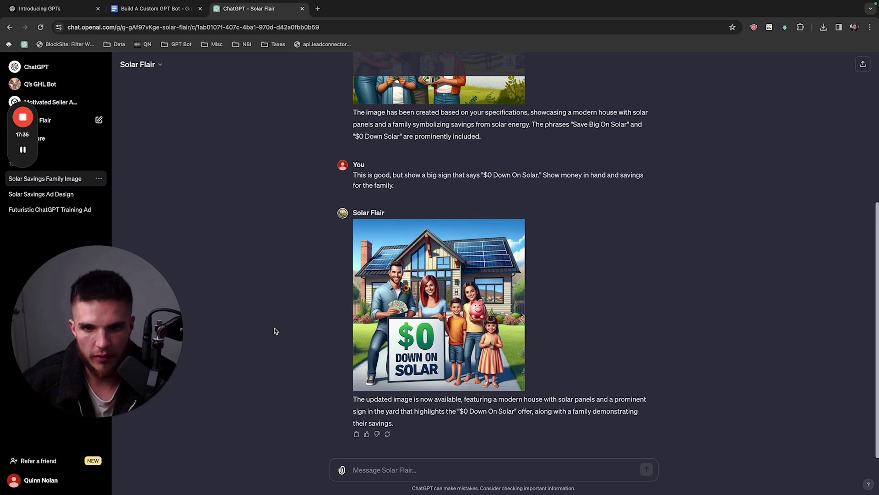
drag(221, 328, 302, 334)
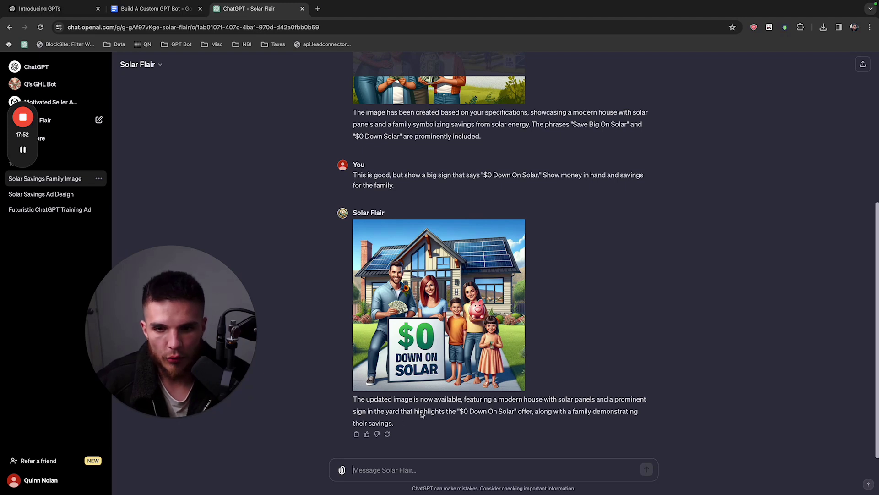
drag(240, 365, 165, 366)
click(332, 329)
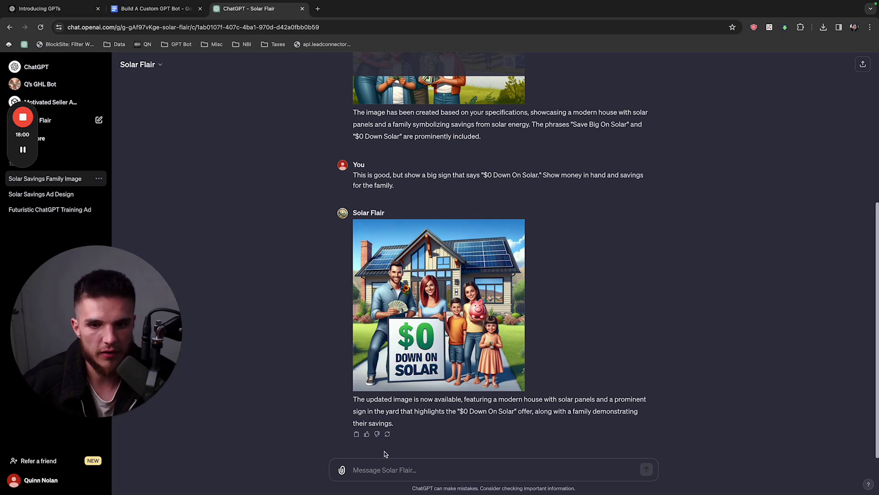
click(360, 227)
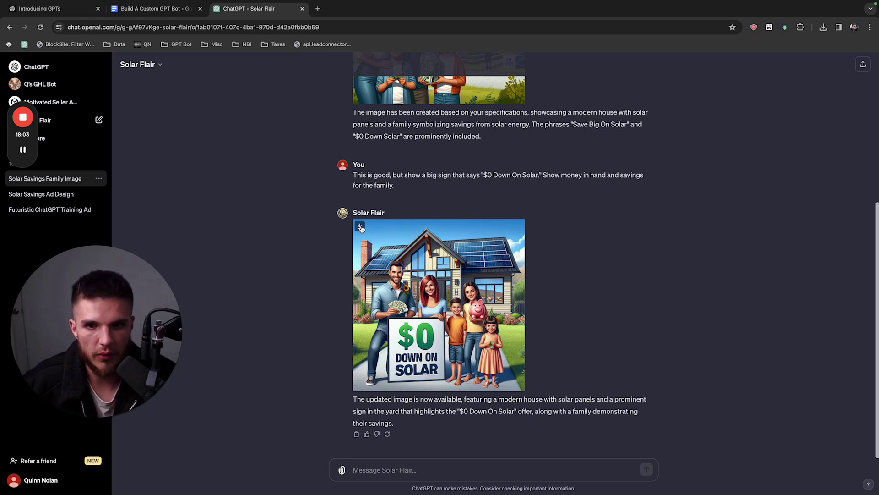
Tell Solar Flair the image is loved and ask what instructions to use to regenerate new variations in the exact same style.
click(362, 470)
text(I)
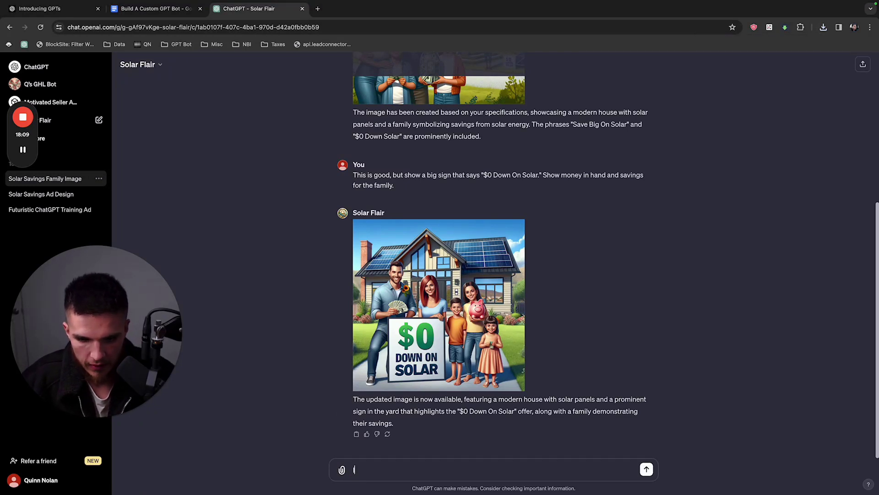
text( love this image. I want)
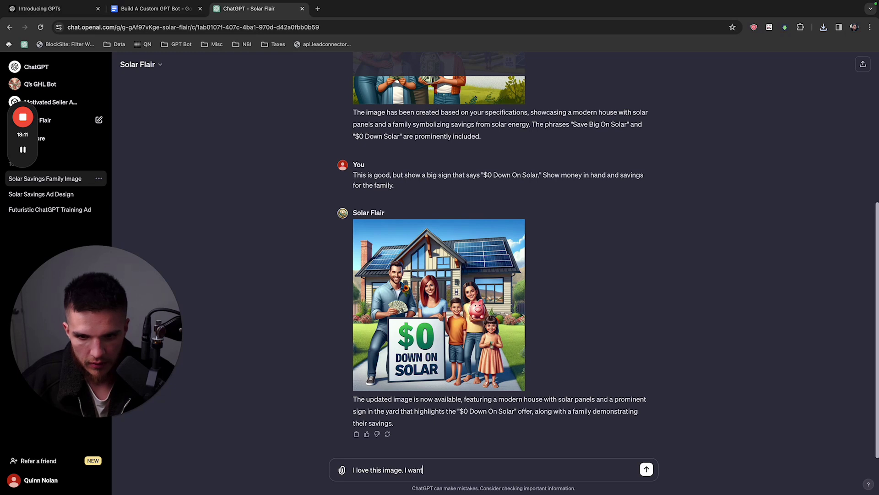
text( to create more like thi)
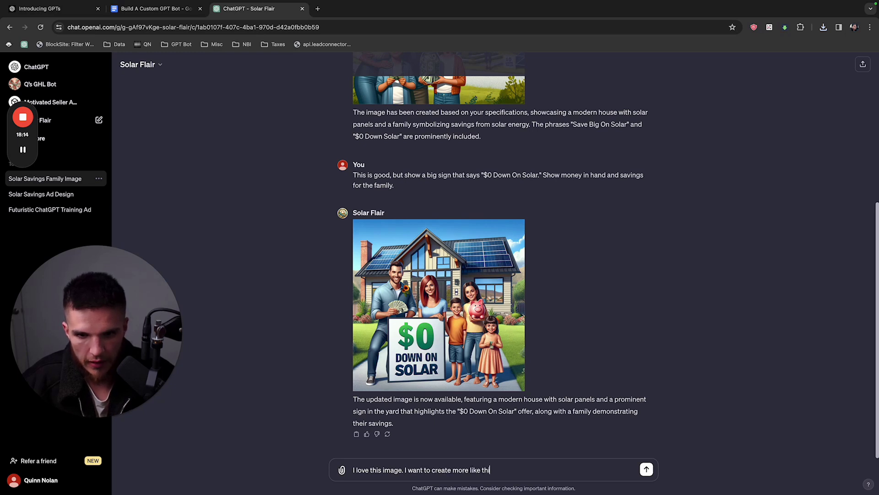
text(s, in the exact same style.)
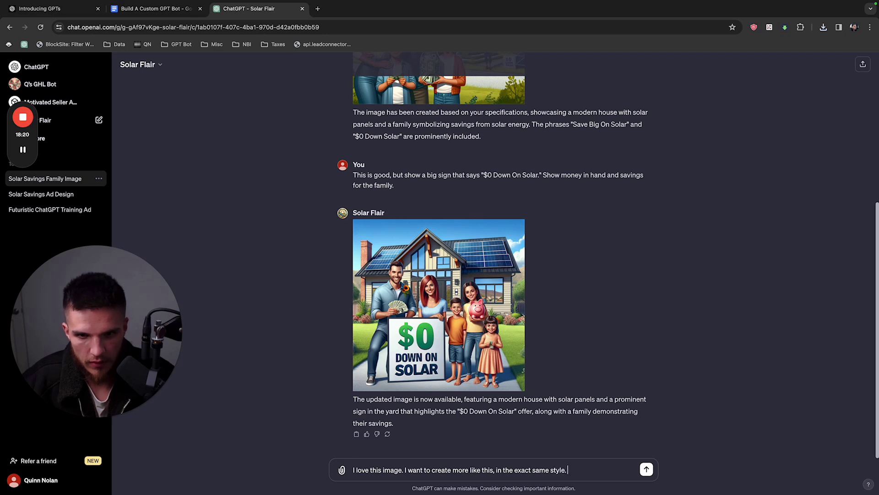
text( Hhat)
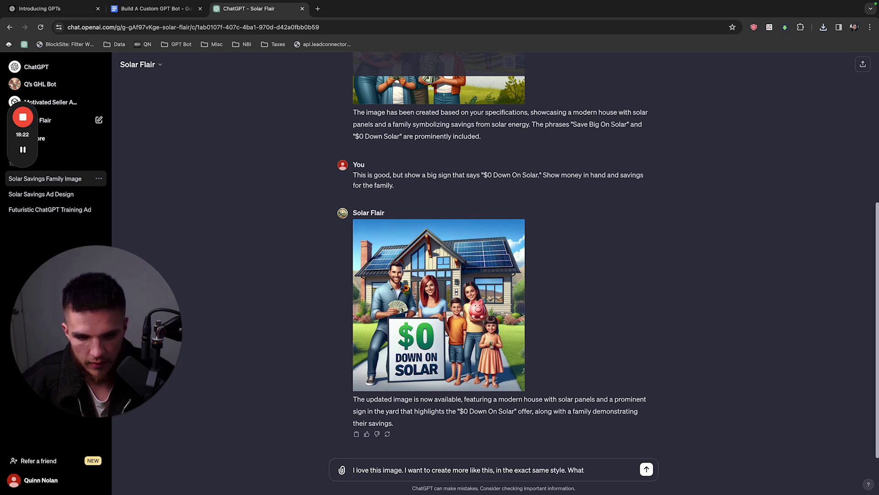
text( instructions should)
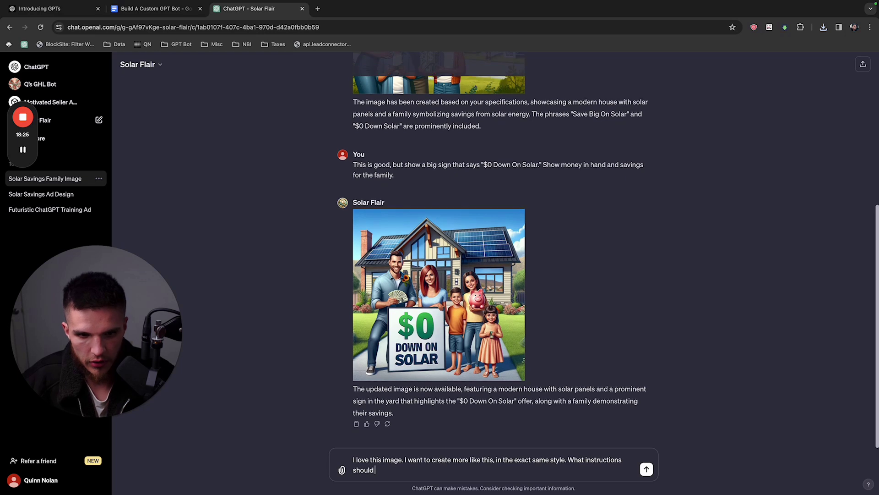
text( I use to rege)
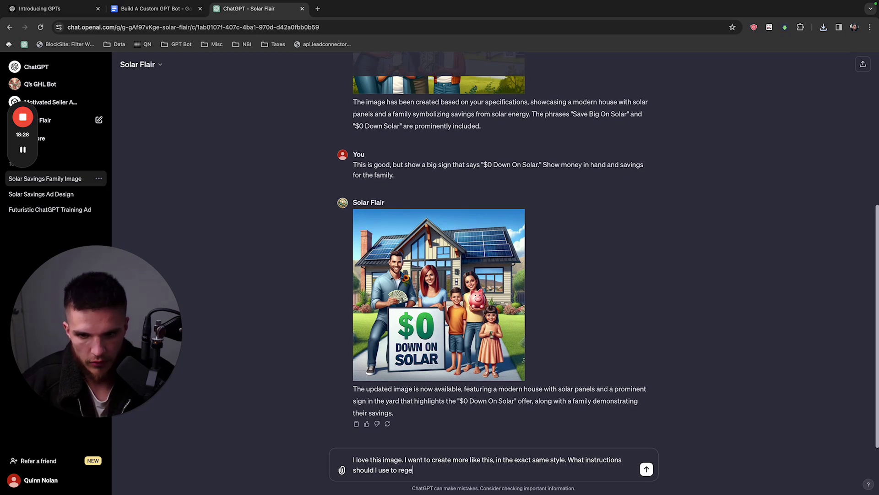
text(nerate new variations like this?)
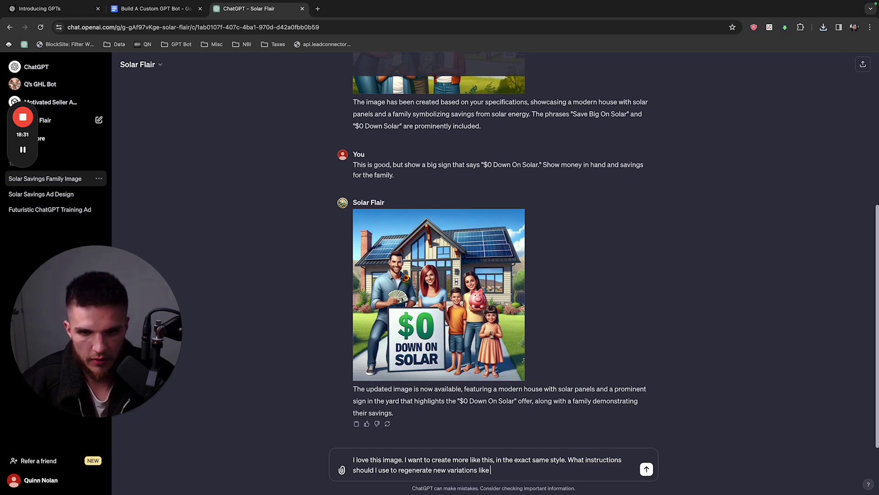
key(Return)
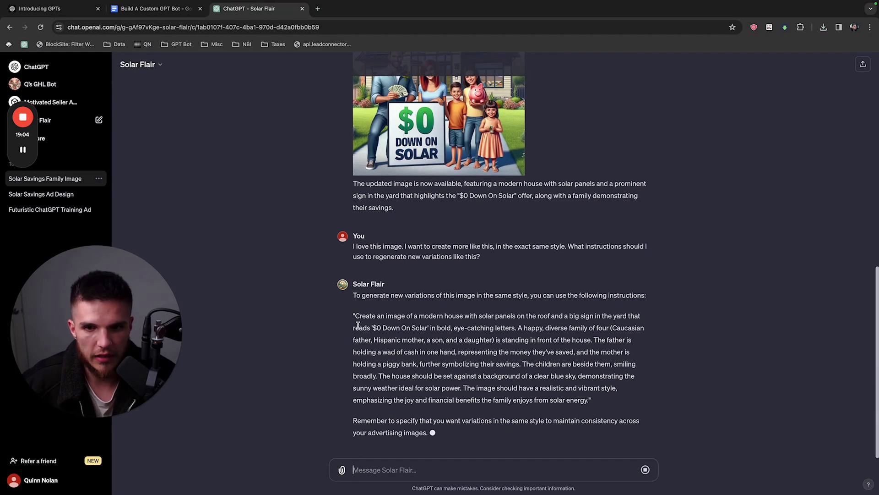
Copy the suggested prompt in quotes from Solar Flair's reply and send it back as a new message to generate a variation.
drag(353, 306, 596, 395)
key(super+c)
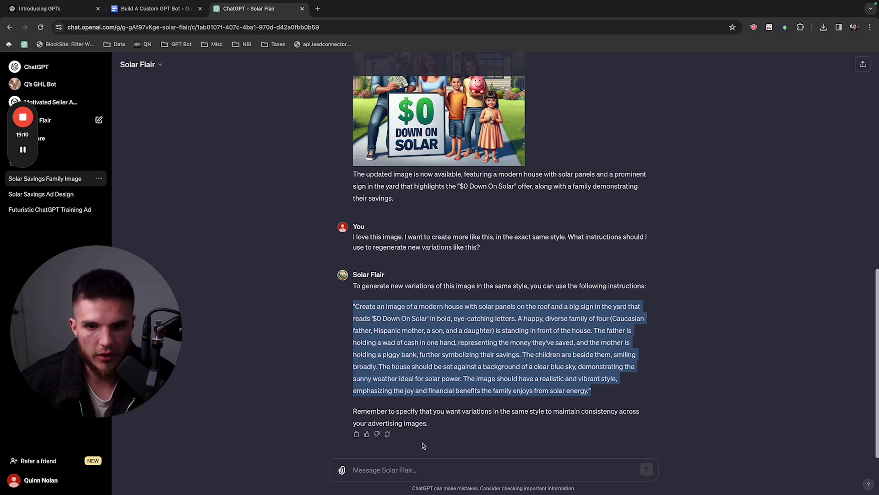
click(385, 467)
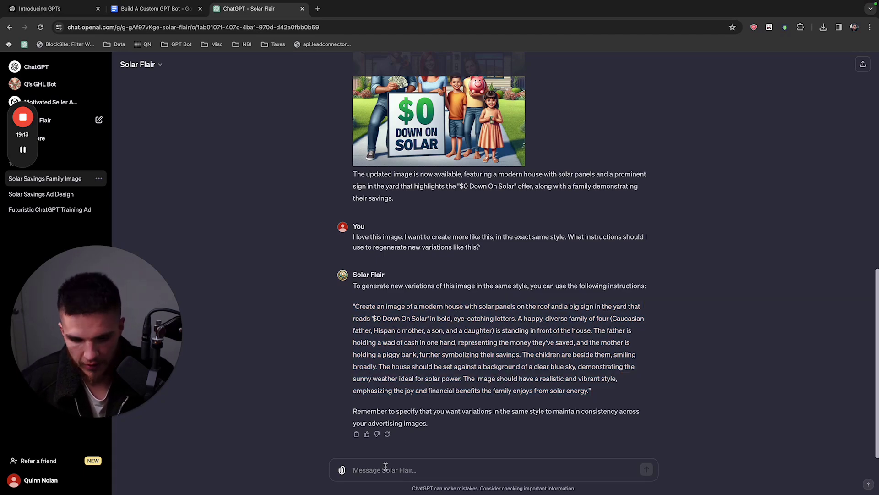
key(super+v)
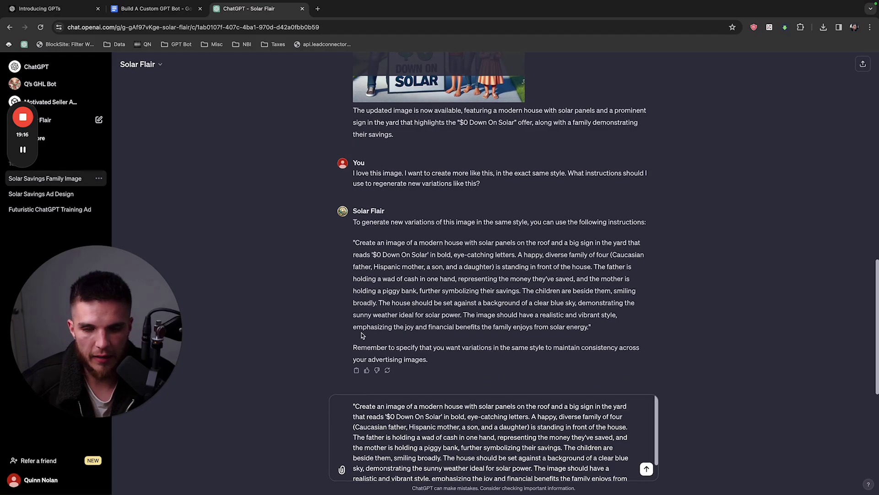
scroll(361, 336, up, 5)
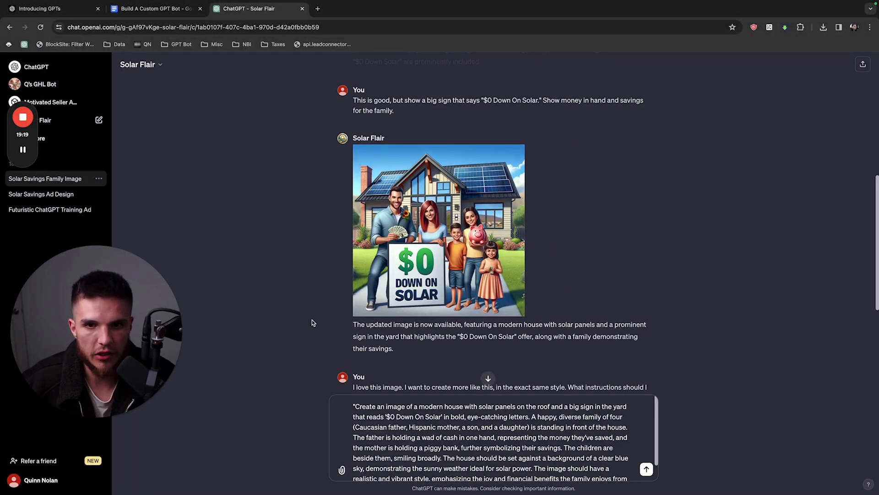
scroll(312, 323, down, 5)
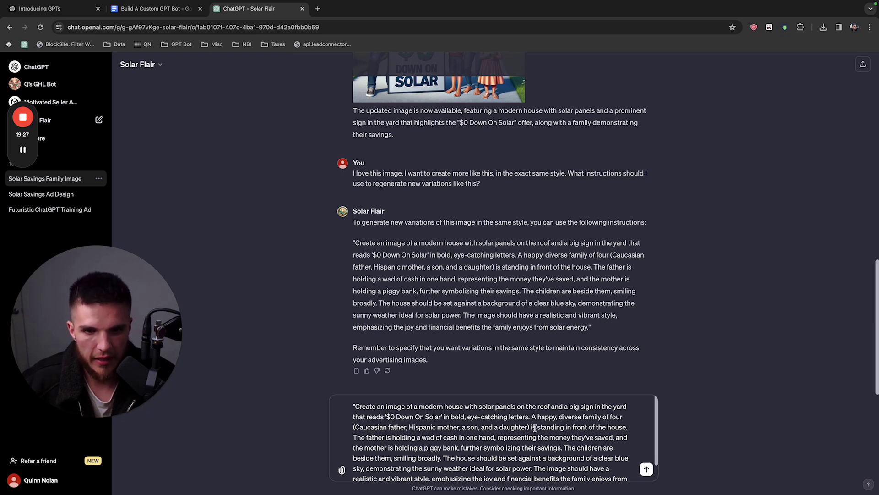
scroll(498, 441, down, 2)
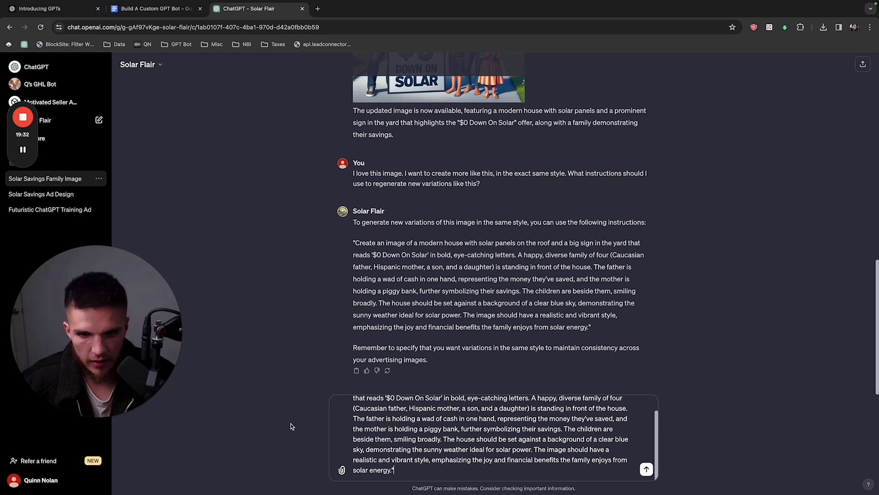
key(Return)
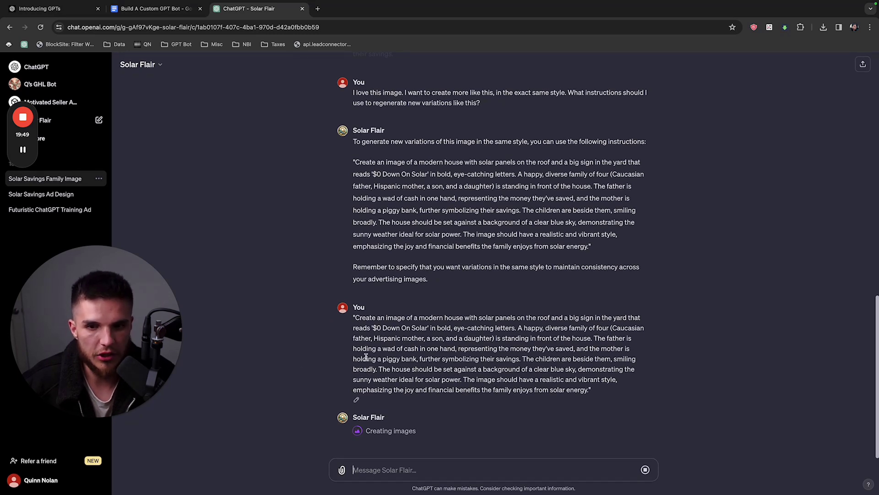
Send the same modern-house prompt again, unchanged, to request another variation from Solar Flair.
scroll(361, 339, up, 5)
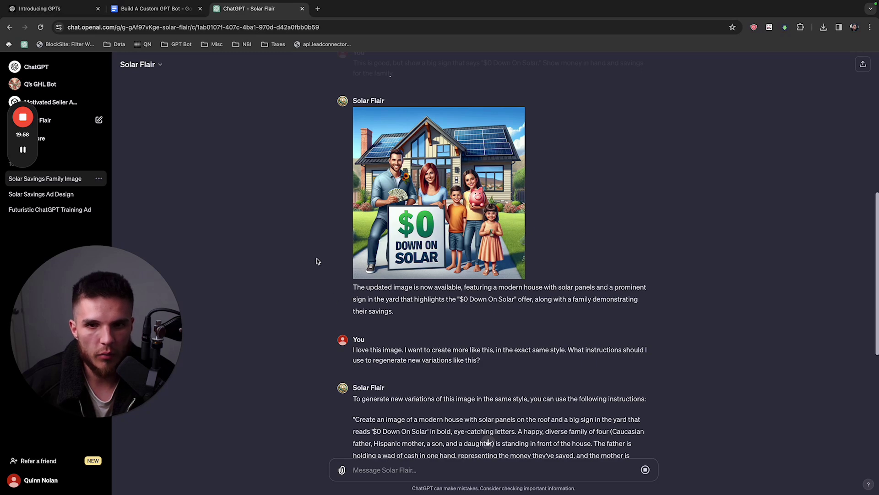
scroll(321, 274, down, 5)
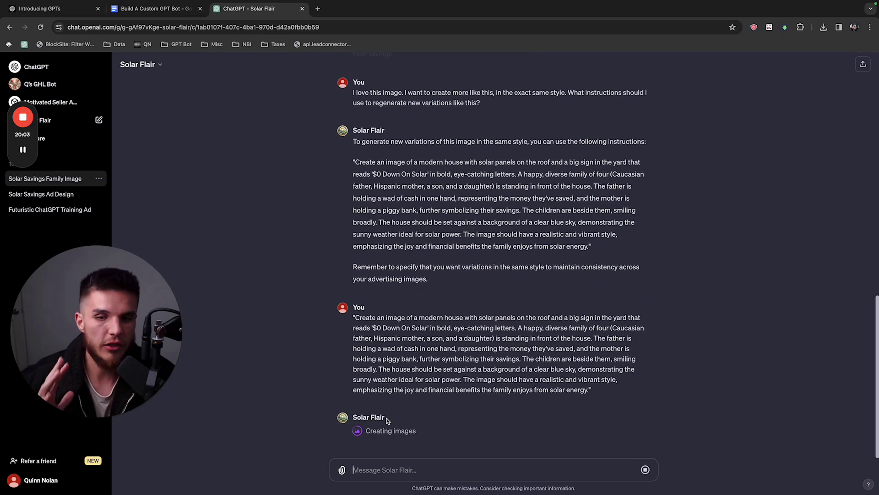
scroll(392, 372, up, 7)
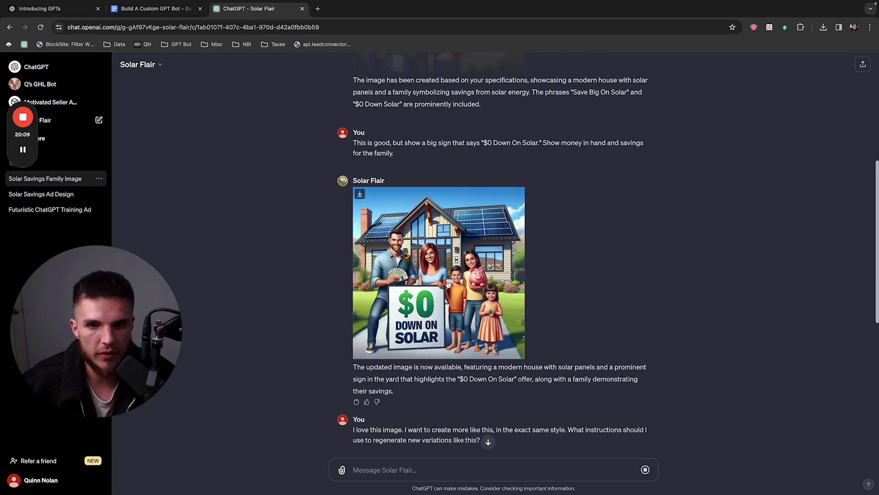
scroll(291, 362, down, 7)
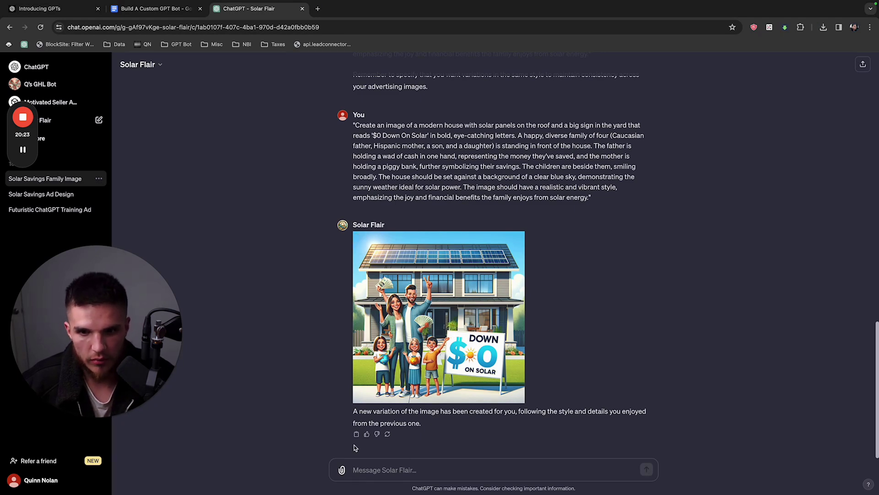
key(ctrl+v)
scroll(395, 427, up, 1)
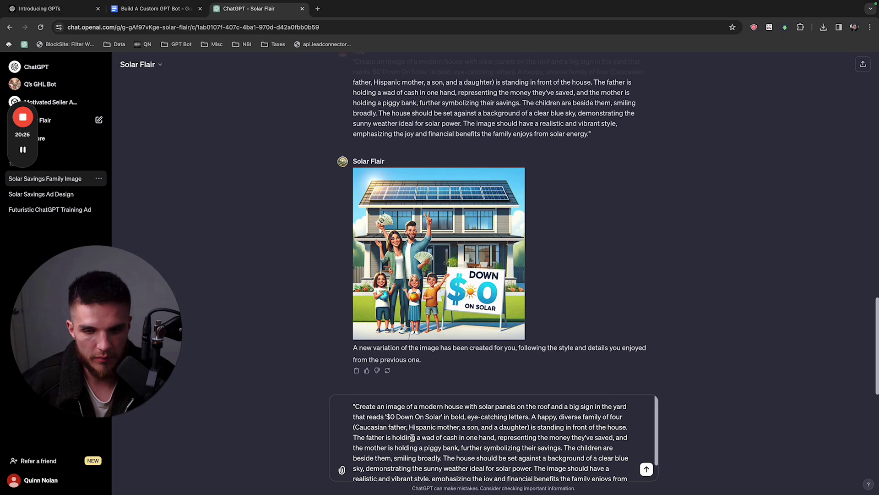
key(Return)
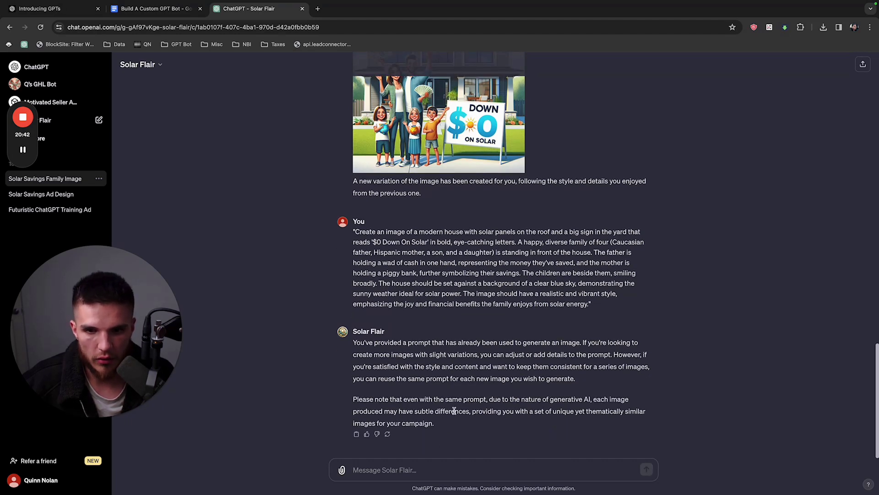
Paste the modern-house prompt into a new unsent message and compare the two earlier family images.
scroll(410, 289, up, 4)
scroll(397, 298, down, 1)
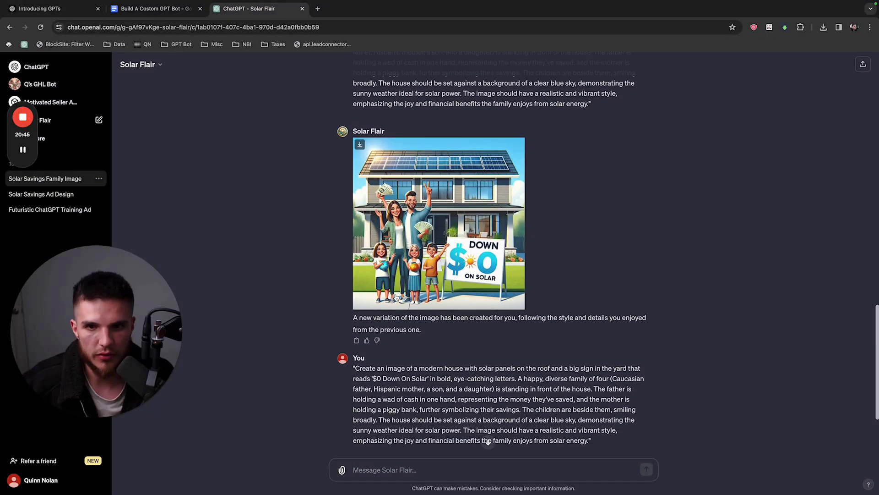
scroll(396, 297, down, 3)
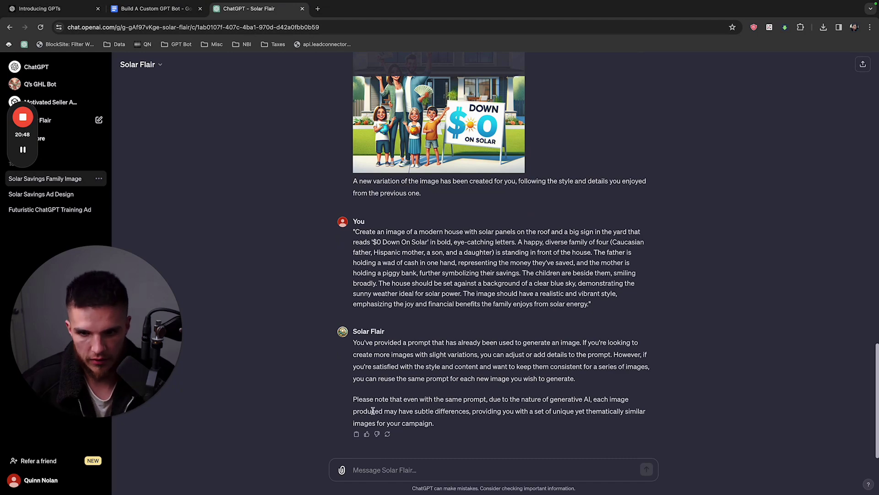
text(\"Create an image of a modern house with solar panels on the roof and a big sign in the yard that reads '$0 Down On Solar' in bold, eye-catching letters. A happy, diverse family of four (Caucasian father, Hispanic mother, a son, and a daughter) is standing in front of the house. The father is holding a wad of cash in one hand, representing the money they've saved, and the mother is holding a piggy bank, further symbolizing their savings. The children are beside them, smiling broadly. The house should be set against a background of a clear blue sky, demonstrating the sunny weather ideal for solar power. The image should have a realistic and vibrant style, emphasizing the joy and financial benefits the family enjoys from solar energy.\")
scroll(372, 311, up, 5)
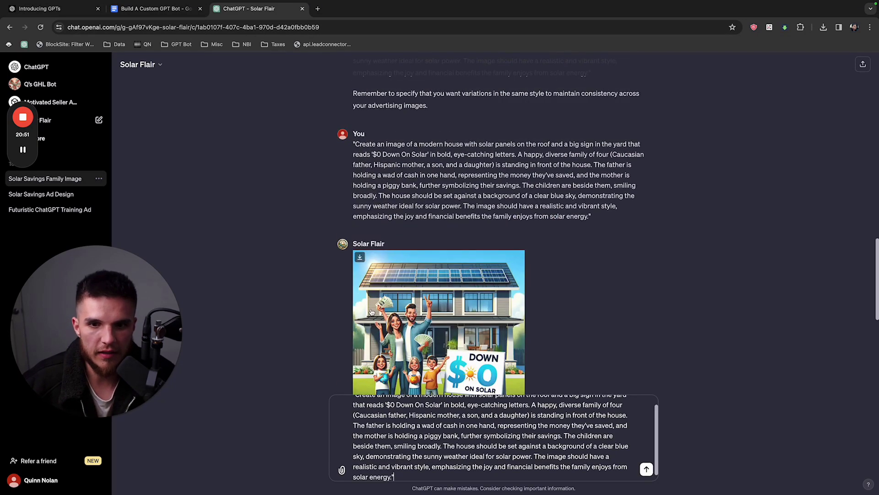
scroll(372, 312, down, 1)
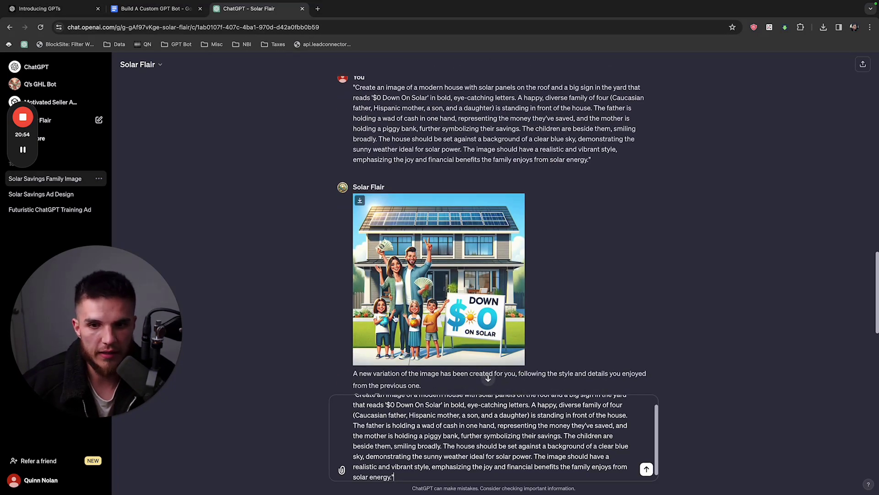
scroll(402, 267, up, 11)
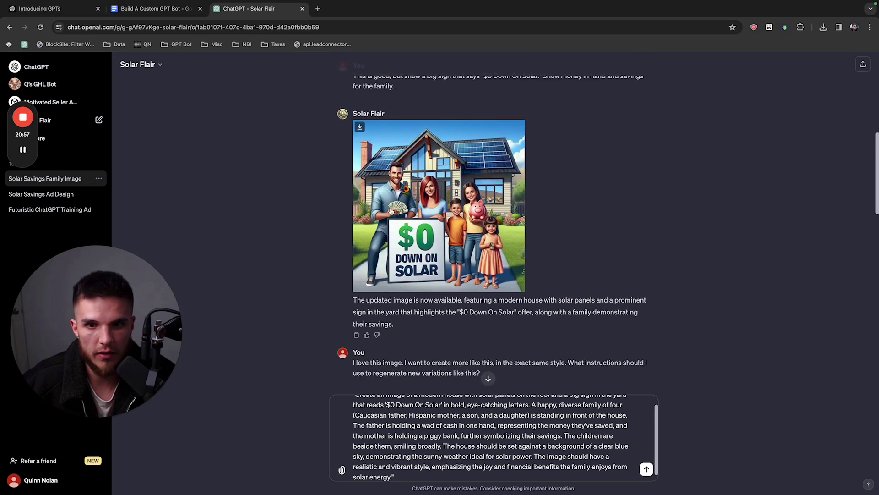
scroll(390, 321, down, 16)
scroll(385, 419, up, 1)
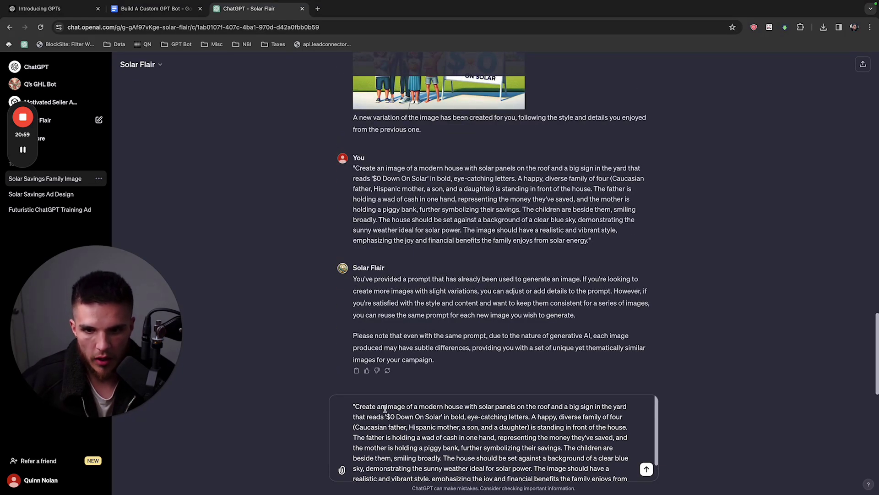
Change the opening of the pasted prompt to "Create a cartoonish image" and send it.
click(385, 407)
key(BackSpace)
text(cartoonish)
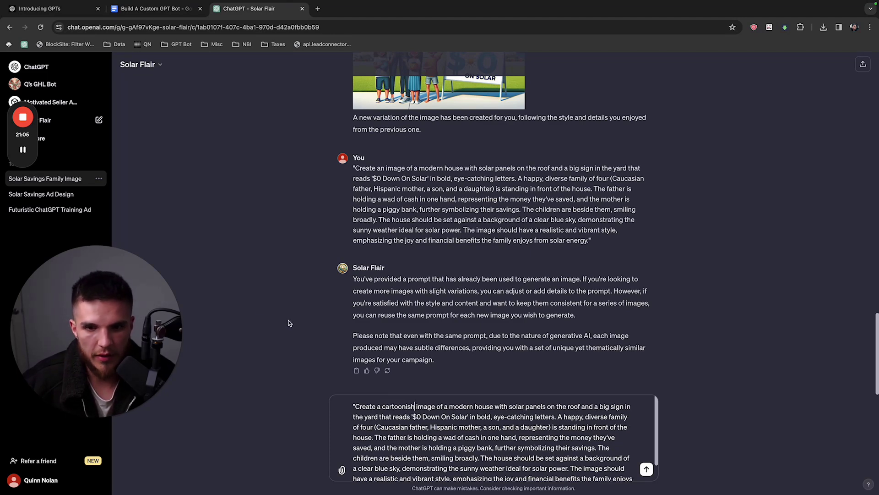
key(Return)
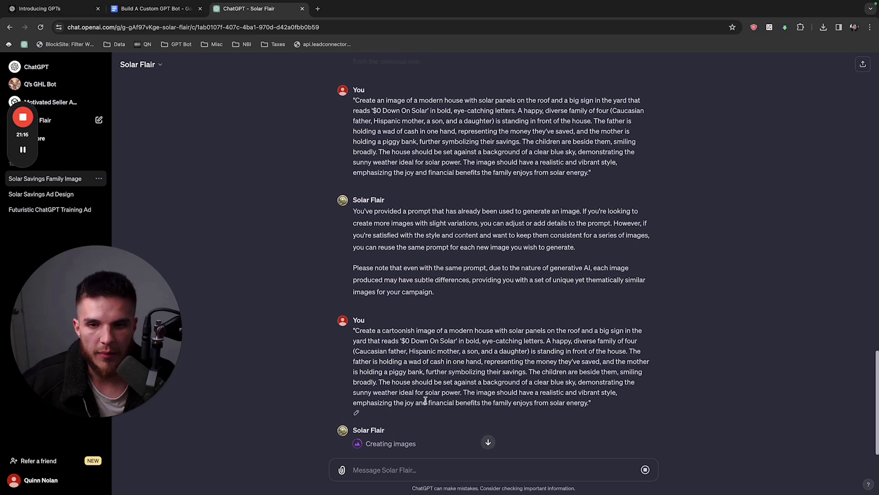
Compare the earlier realistic variation with the cartoonish image and check the wording of the prompt behind it.
scroll(426, 402, up, 5)
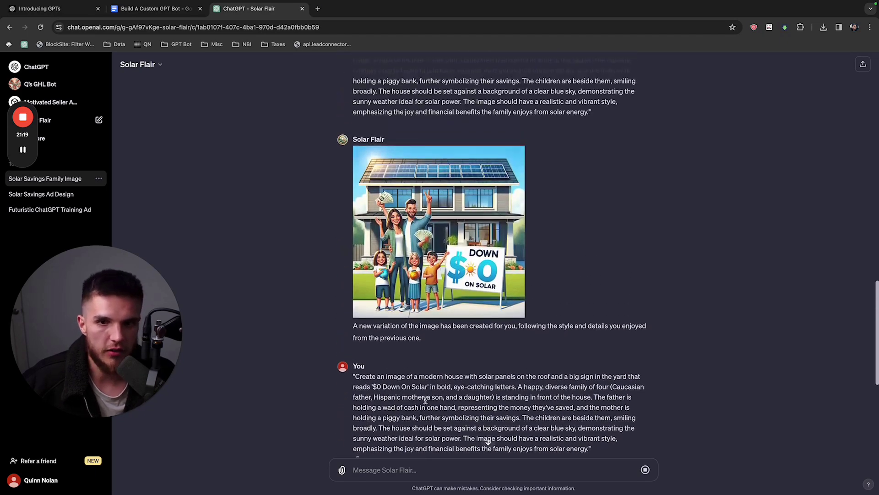
scroll(282, 282, down, 5)
scroll(328, 257, up, 10)
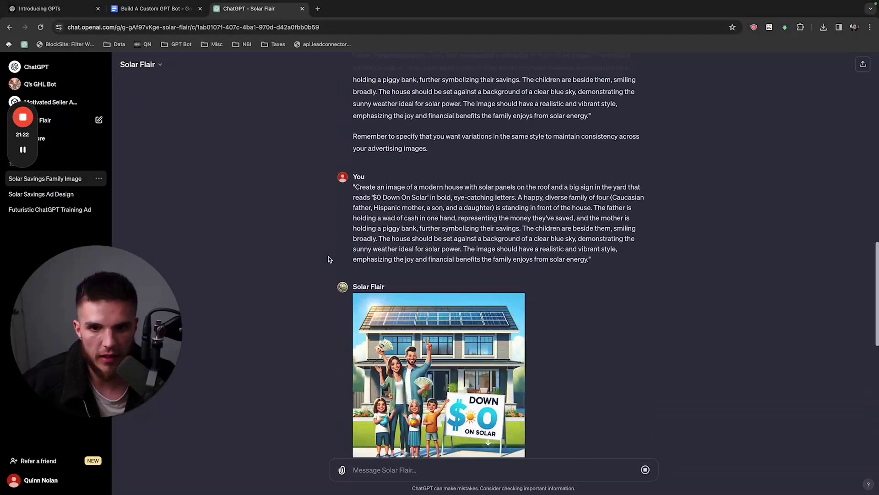
scroll(328, 256, down, 2)
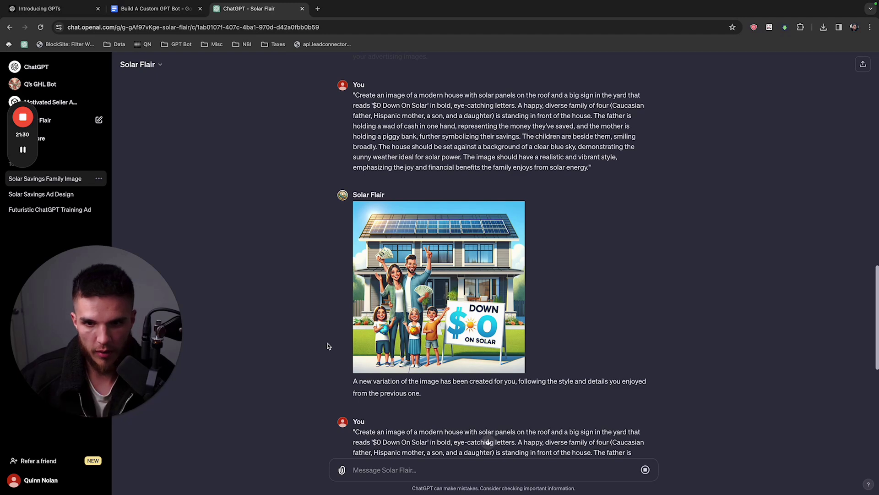
scroll(392, 314, down, 8)
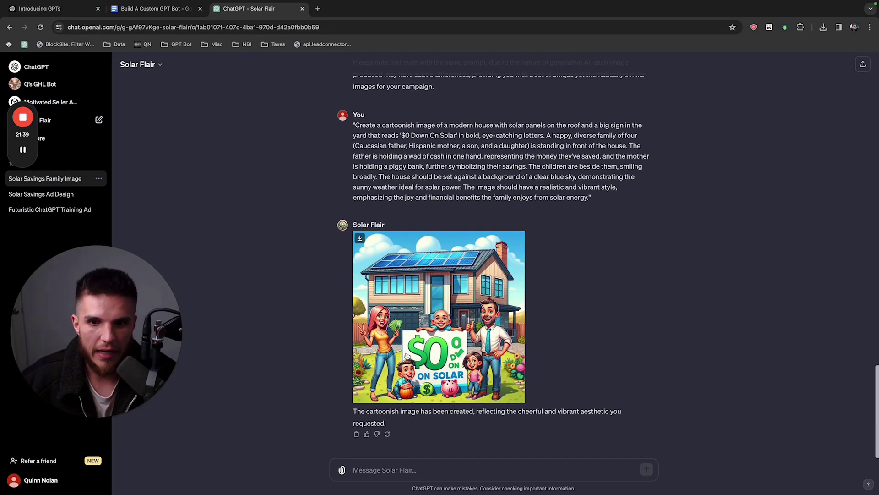
scroll(412, 298, up, 2)
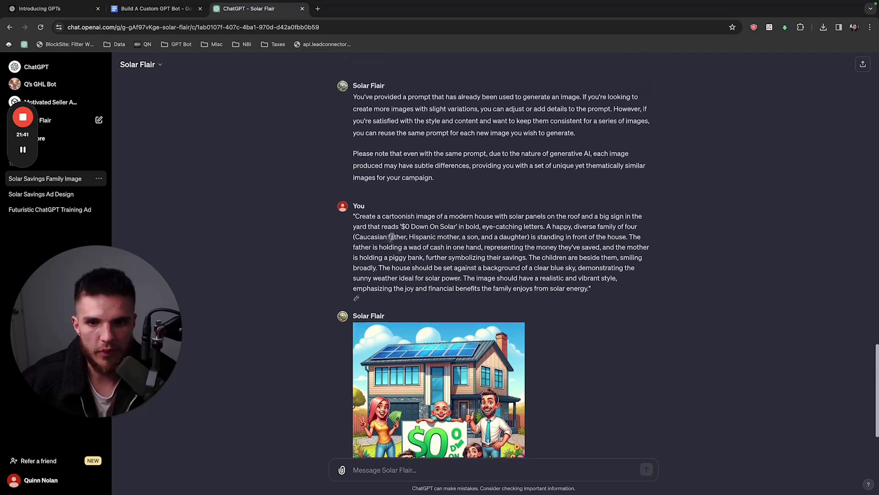
drag(382, 214, 436, 213)
scroll(449, 277, down, 2)
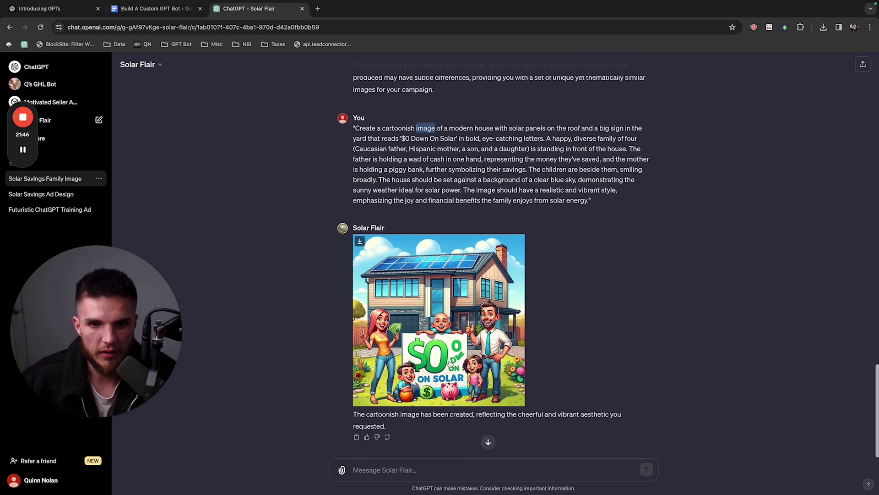
click(397, 465)
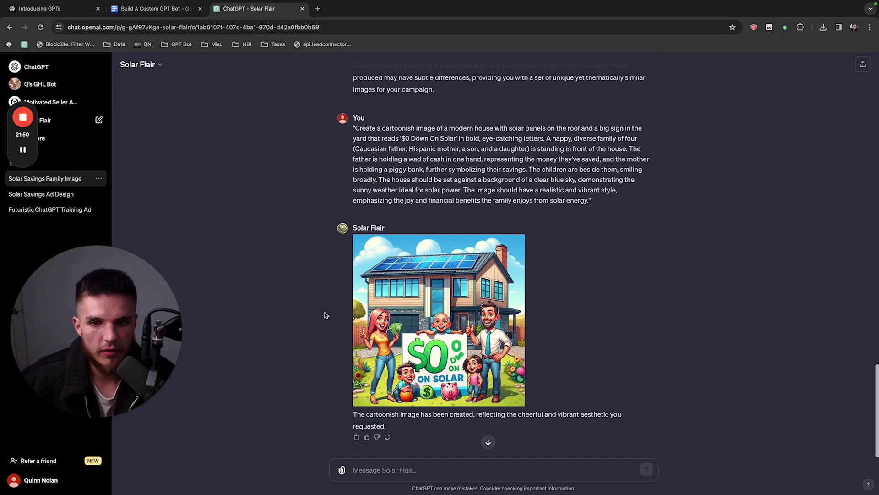
Review the conversation from the loved "$0 Down On Solar" image through the style instructions to the newest variation.
scroll(322, 275, up, 10)
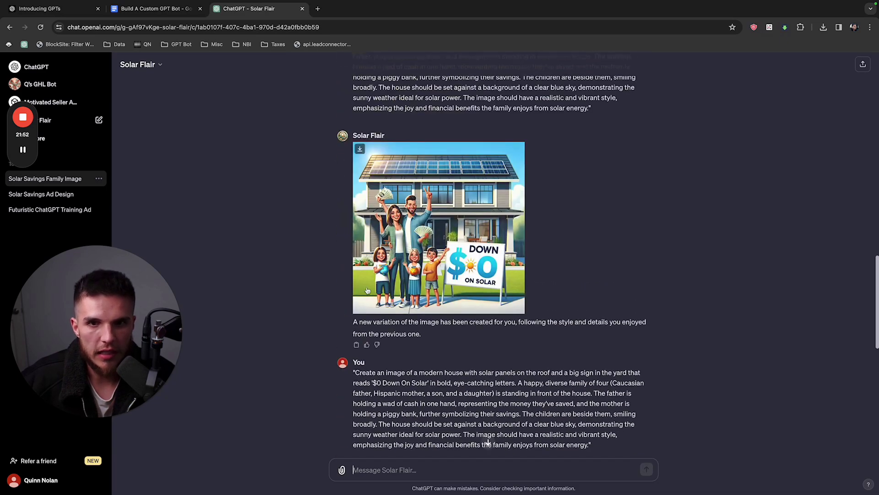
scroll(318, 230, up, 5)
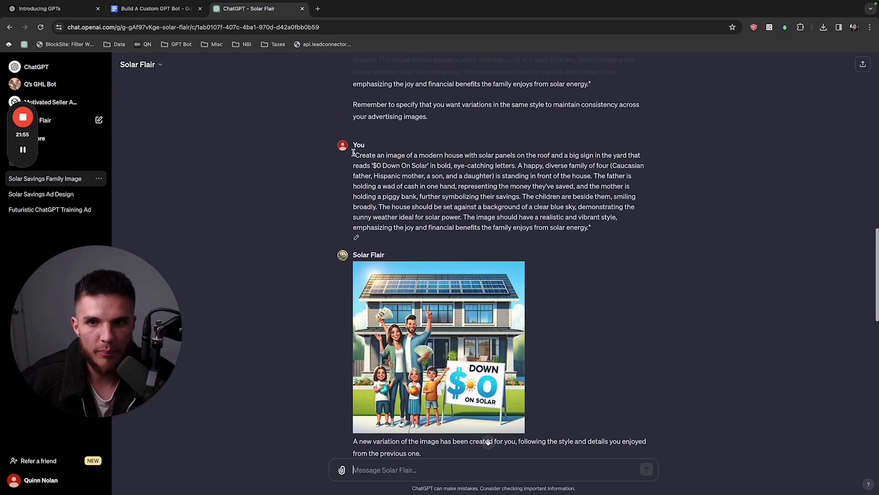
scroll(356, 158, up, 10)
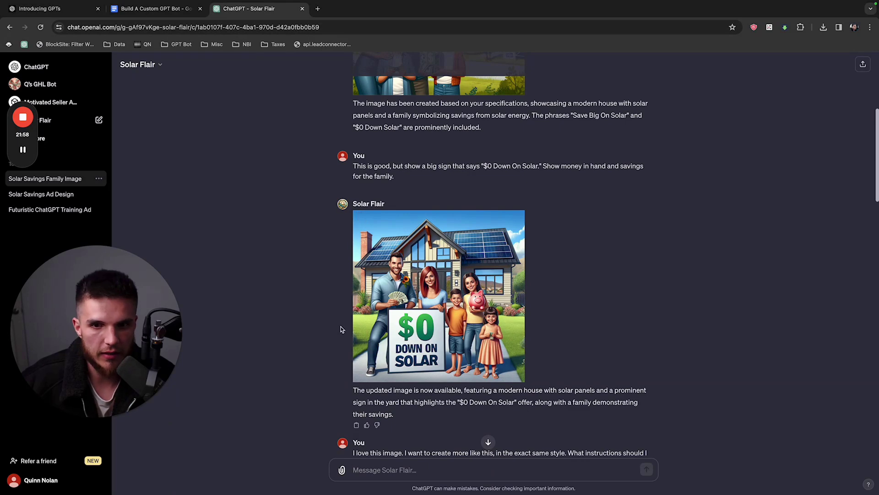
scroll(341, 329, down, 3)
scroll(340, 329, down, 2)
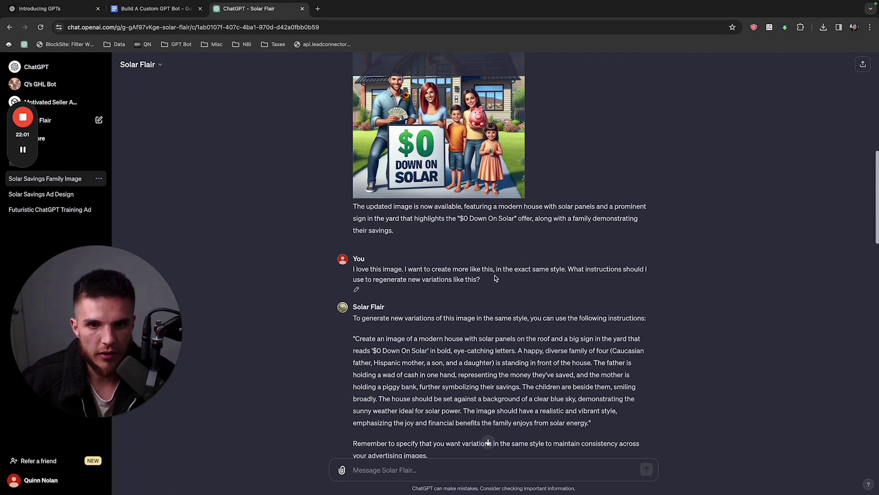
drag(494, 279, 608, 357)
scroll(366, 275, down, 3)
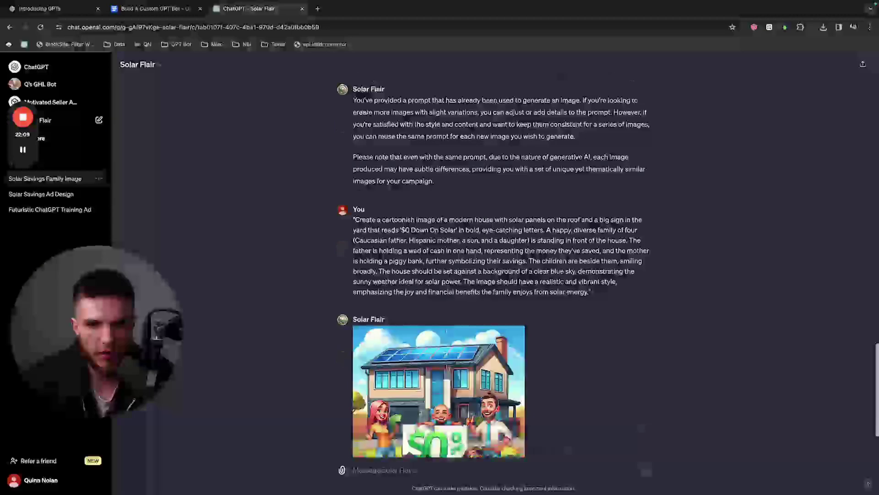
scroll(447, 366, down, 2)
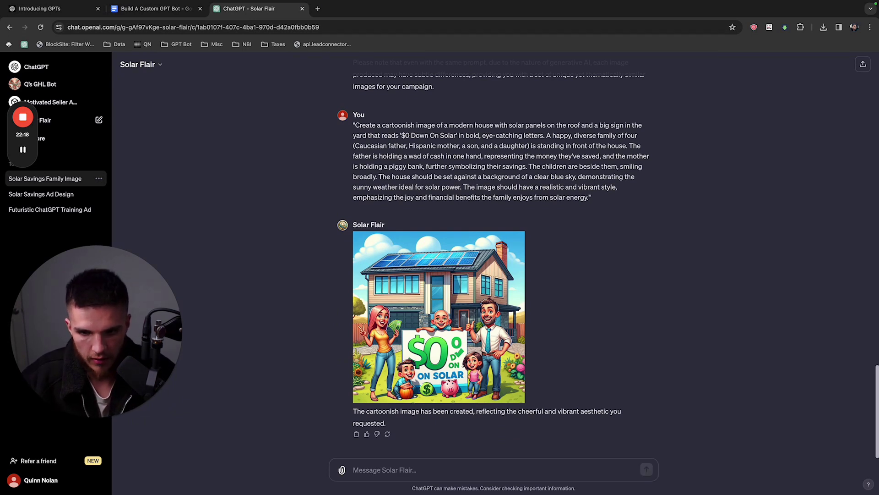
Begin a message with "Let's say I really love the image layout, but I want to create different variations in other styles, what other styles".
text(Let's)
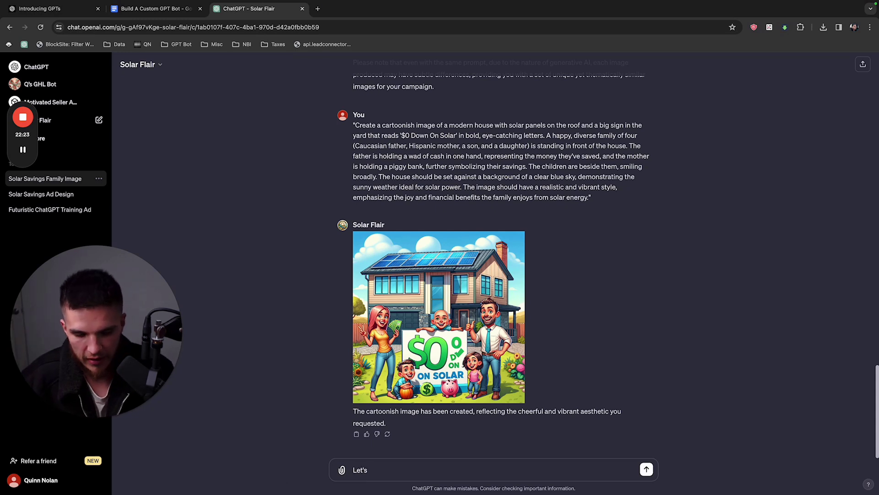
text( say I)
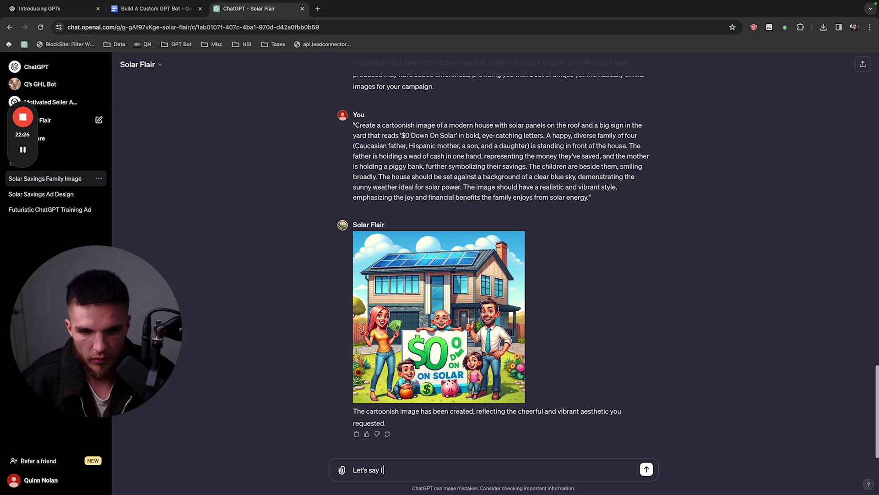
text( really love the image lay)
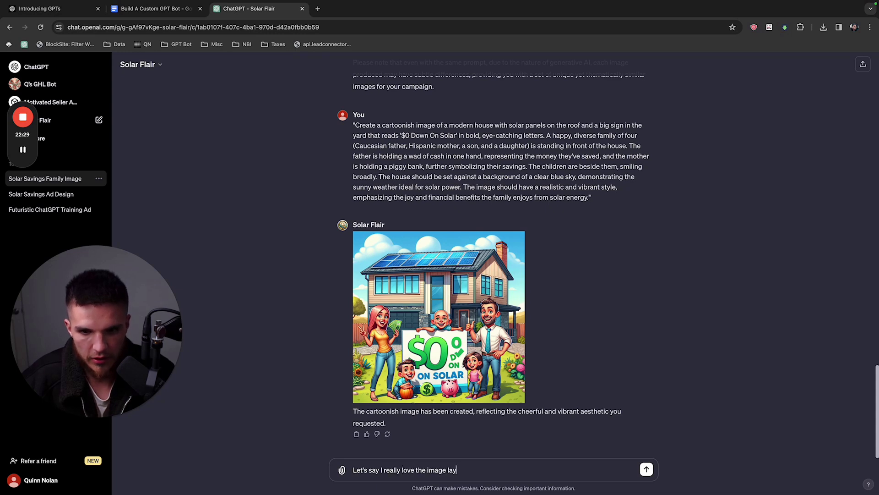
text(out, but I want to)
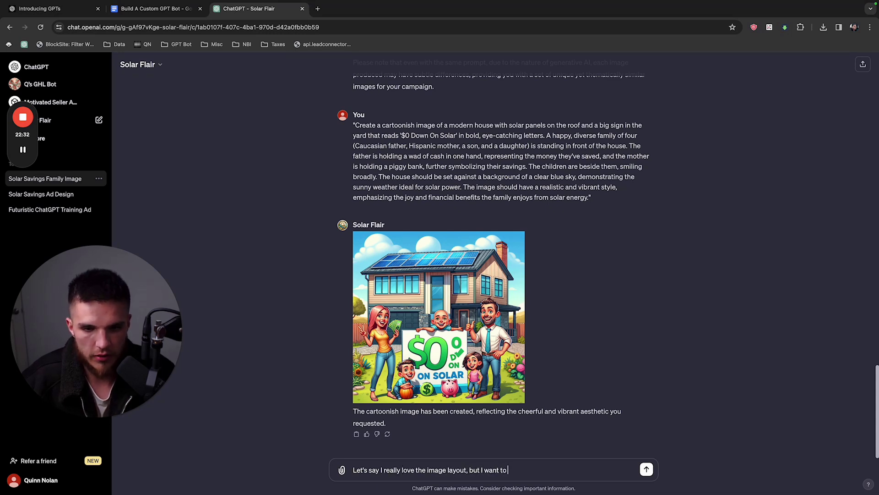
text( create different variat)
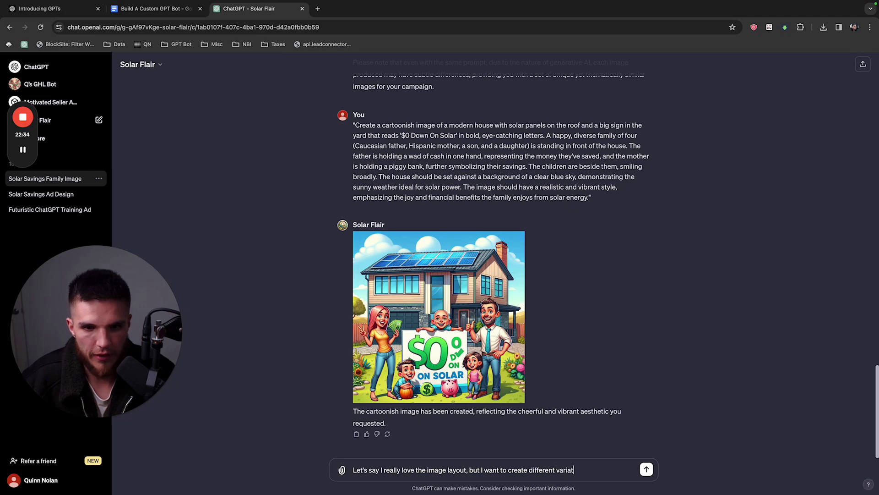
text(ions in other styles)
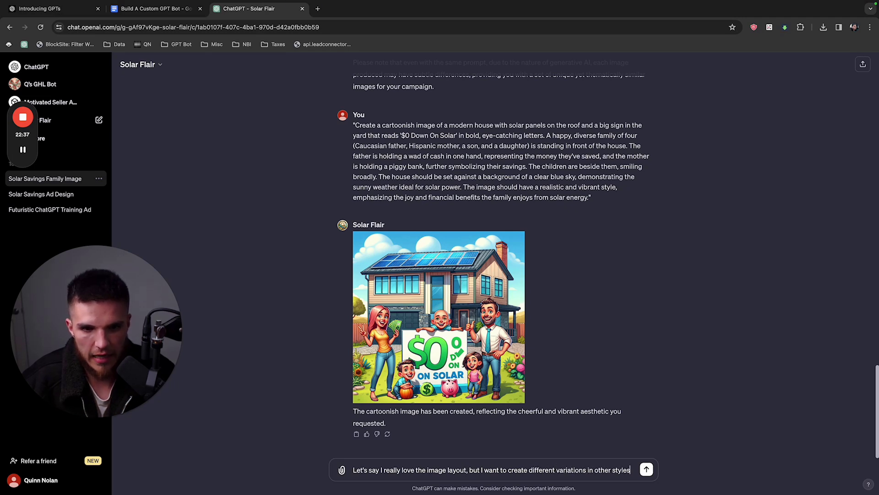
text(, what oth)
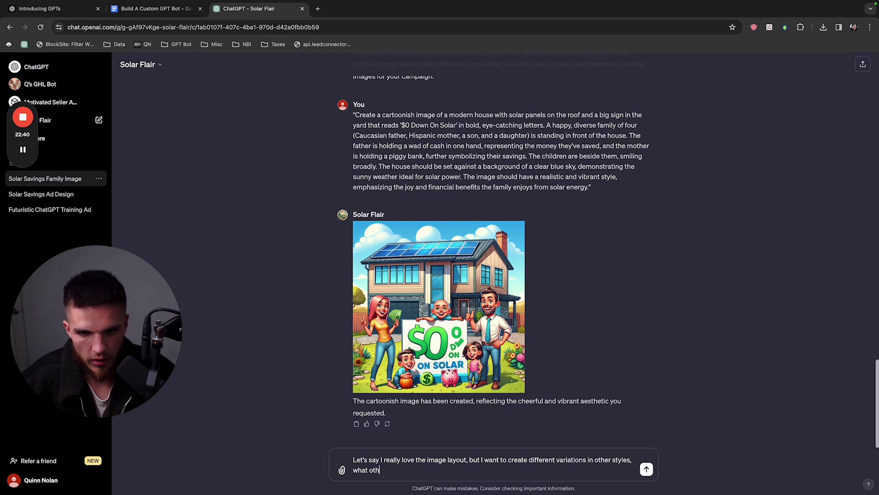
text(er styles)
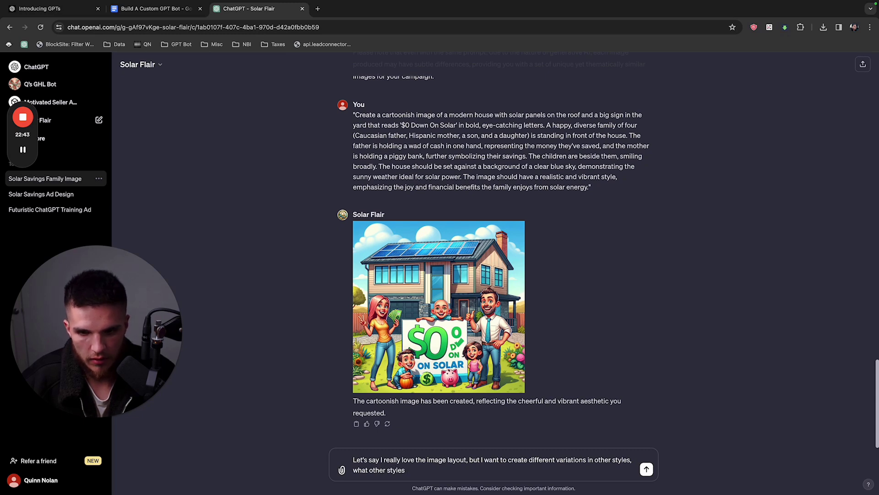
Replace the closing "what other styles" with "can you provide a list of styles I can choose from, to generate a new variation of the prompt?" and send it.
key(BackSpace)
key(BackSpace)
key(BackSpace)
key(BackSpace)
key(BackSpace)
key(BackSpace)
key(BackSpace)
key(BackSpace)
key(BackSpace)
key(BackSpace)
key(BackSpace)
key(BackSpace)
key(BackSpace)
key(BackSpace)
key(BackSpace)
key(BackSpace)
key(BackSpace)
text(can y)
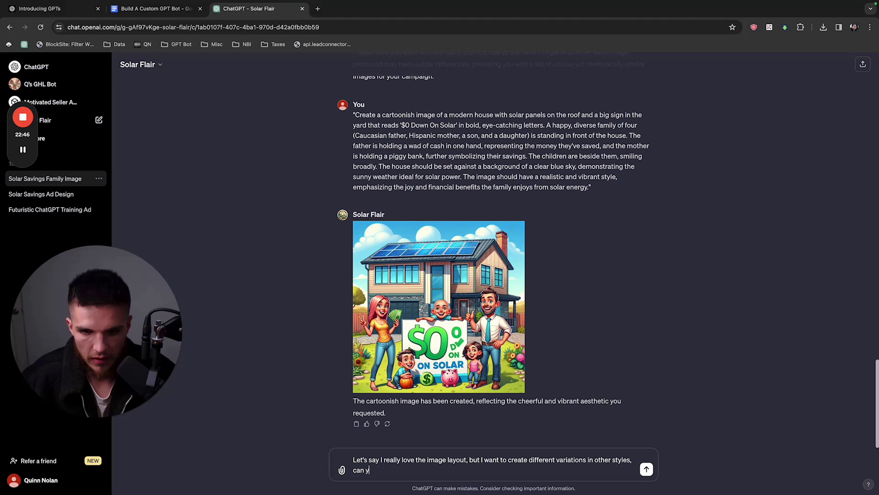
text(ou provide a list of styles)
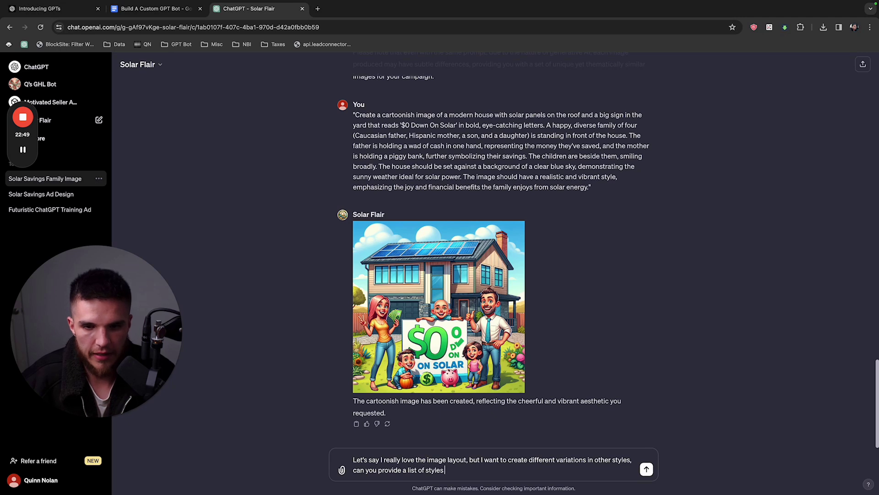
text( I can choose from, t)
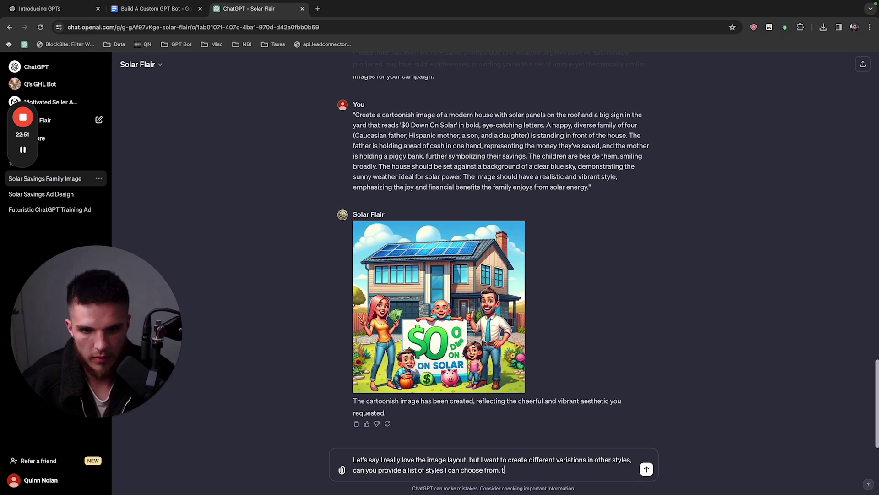
text(o generate a new variation )
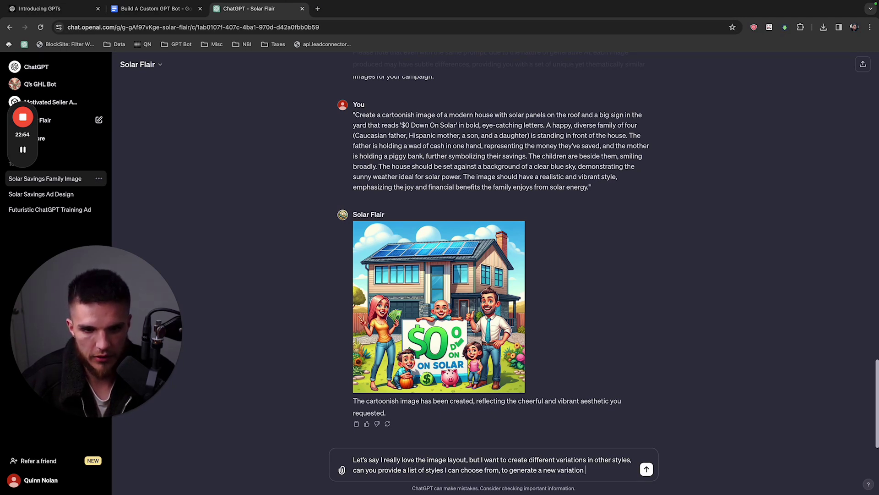
text(of the prompt?)
key(Return)
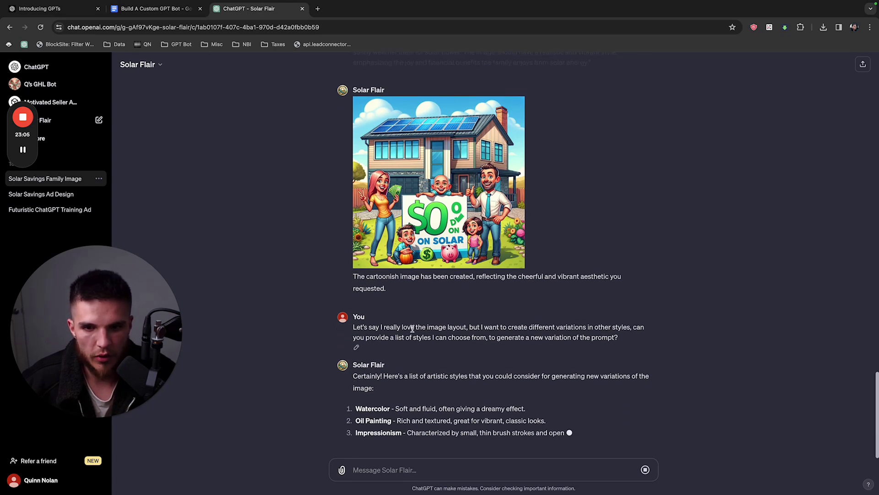
Check the wording of the earlier cartoonish prompt, especially its closing sentence about style, and read through the list of artistic styles.
scroll(364, 409, up, 7)
drag(349, 302, 600, 375)
click(601, 375)
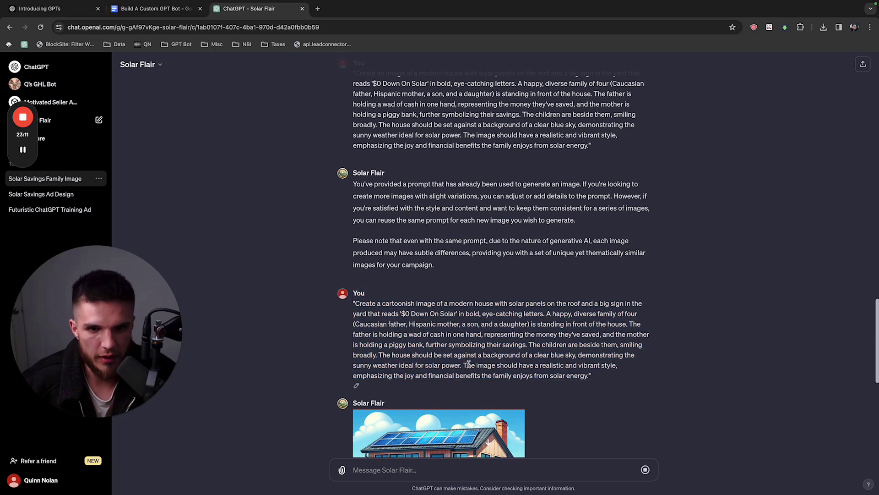
drag(464, 365, 594, 380)
scroll(521, 378, down, 9)
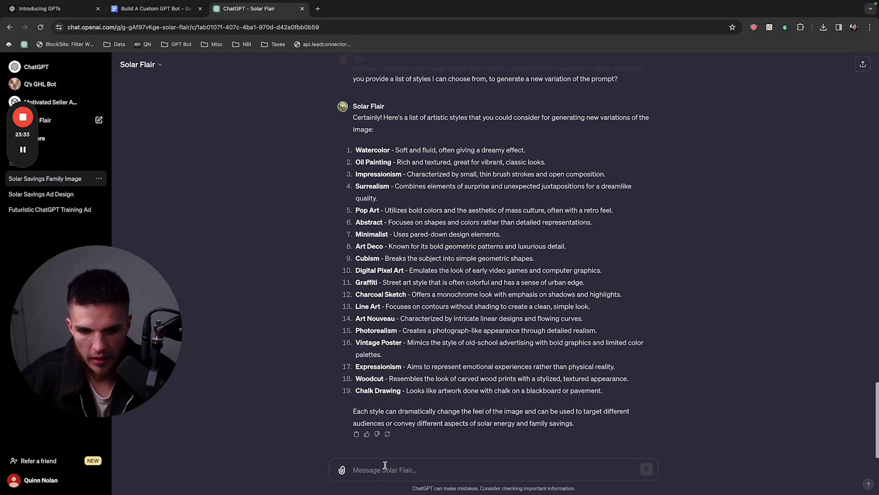
Ask Solar Flair "Can I select one of those styles, and then you adjust the prompt I attach accordingly?".
click(385, 465)
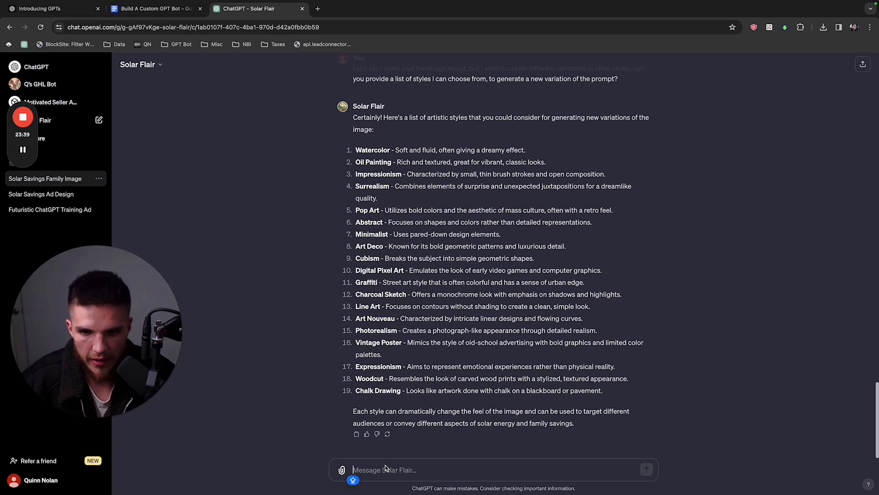
text(Can I give y)
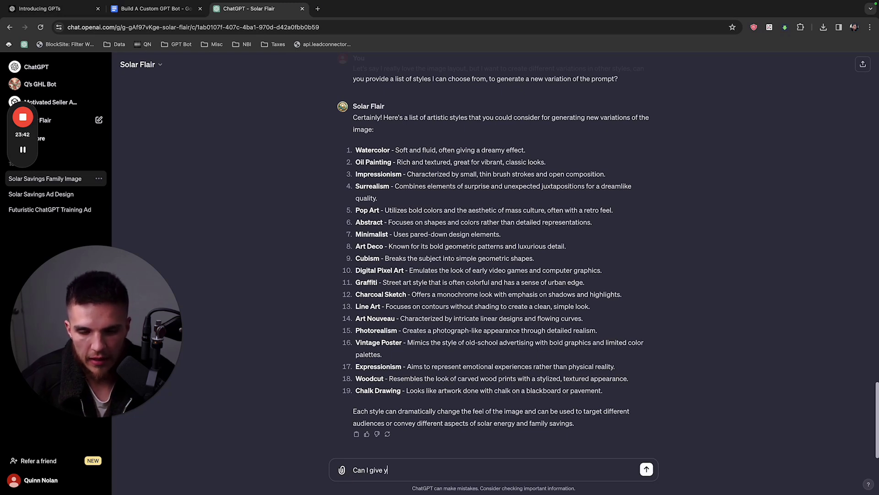
key(ctrl+a)
text(Ca)
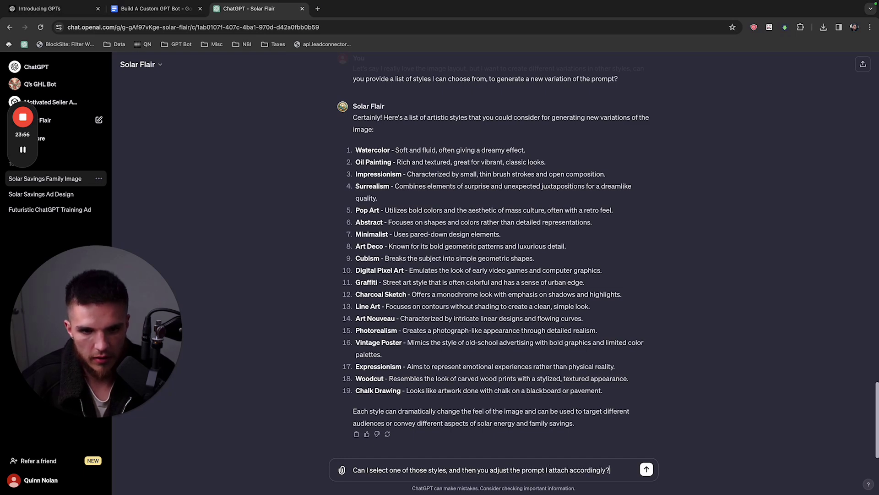
key(Return)
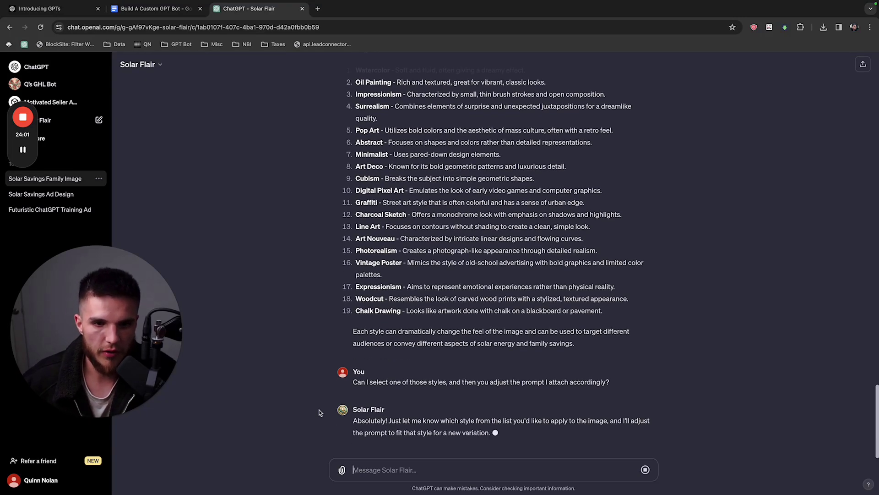
Pick Pop Art from the style list and send "I want to try this same prompt, using the pop art style." followed by the modern-house prompt.
scroll(360, 181, up, 2)
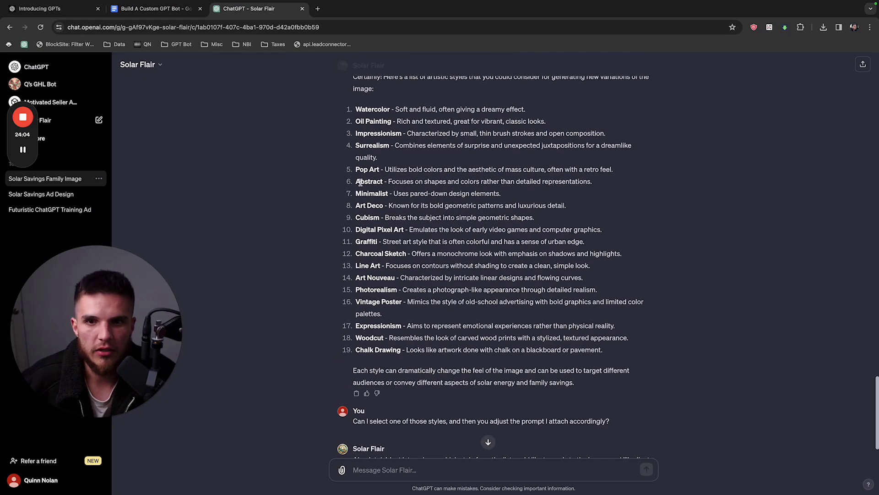
drag(354, 170, 371, 169)
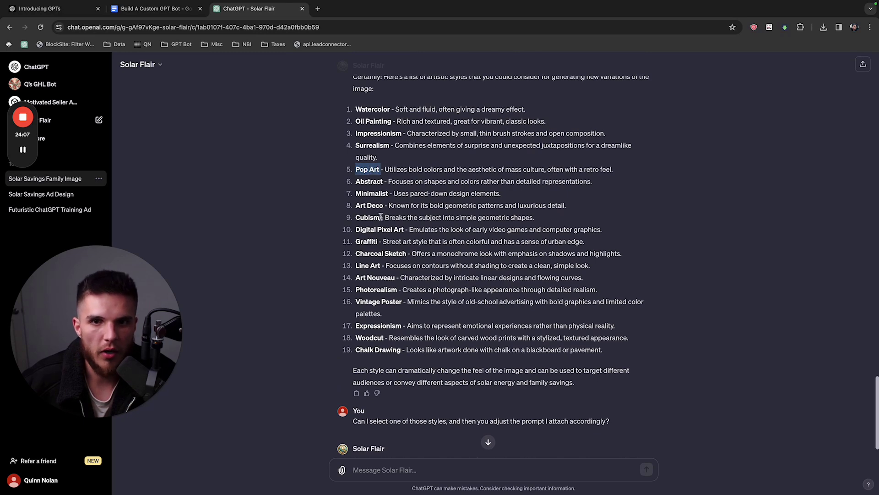
scroll(378, 367, down, 2)
click(378, 472)
text(H)
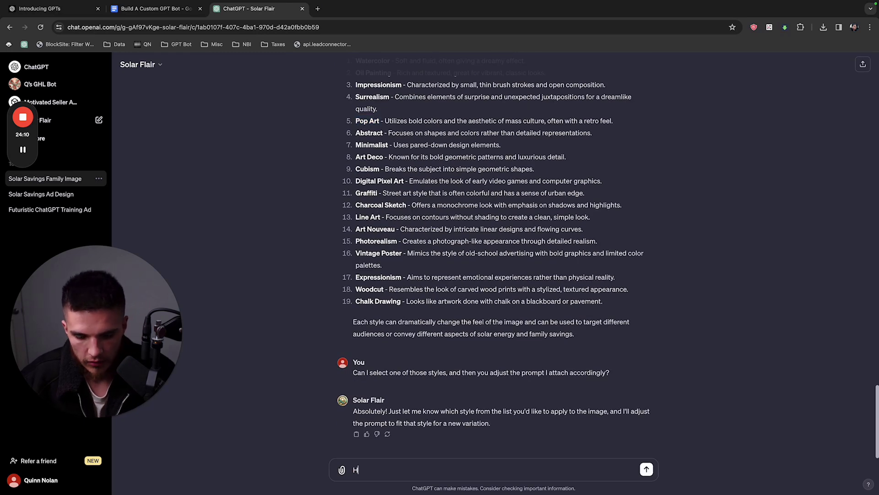
key(BackSpace)
text(I want to try this same prompt, using the pop art style. ")
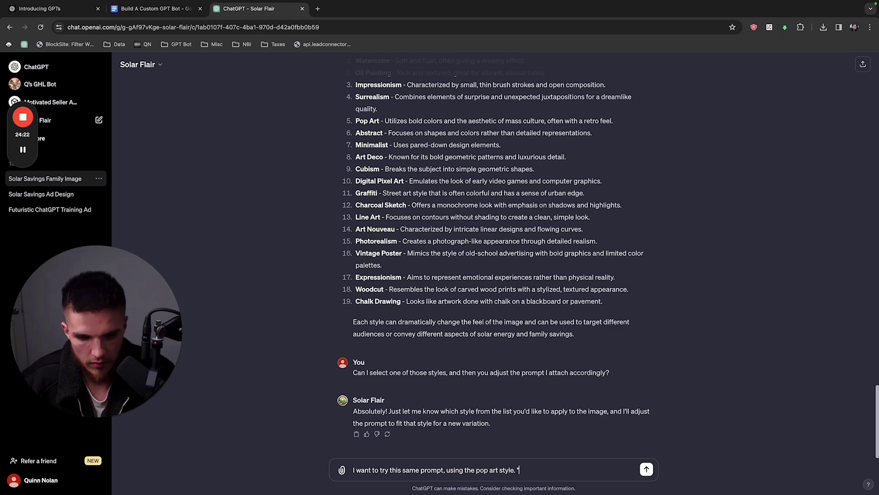
text(Create an image of a modern house with solar panels on the roof and a big sign in the yard that reads '$0 Down On Solar' in bold, eye-catching letters. A happy, diverse family of four (Caucasian father, Hispanic mother, a son, and a daughter) is standing in front of the house. The father is holding a wad of cash in one hand, representing the money they've saved, and the mother is holding a piggy bank, further symbolizing their savings. The children are beside them, smiling broadly. The house should be set against a background of a clear blue sky, demonstrating the sunny weather ideal for solar power. The image should have a realistic and vibrant style, emphasizing the joy and financial benefits the family enjoys from solar energy.")
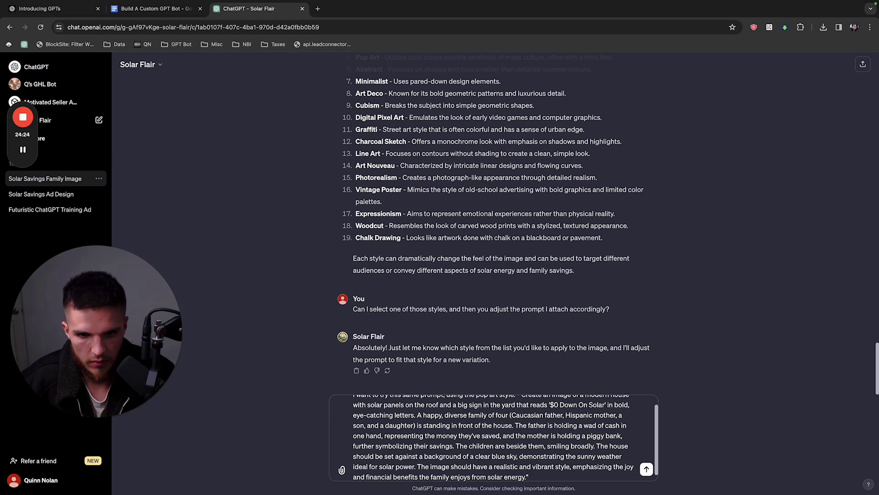
key(Return)
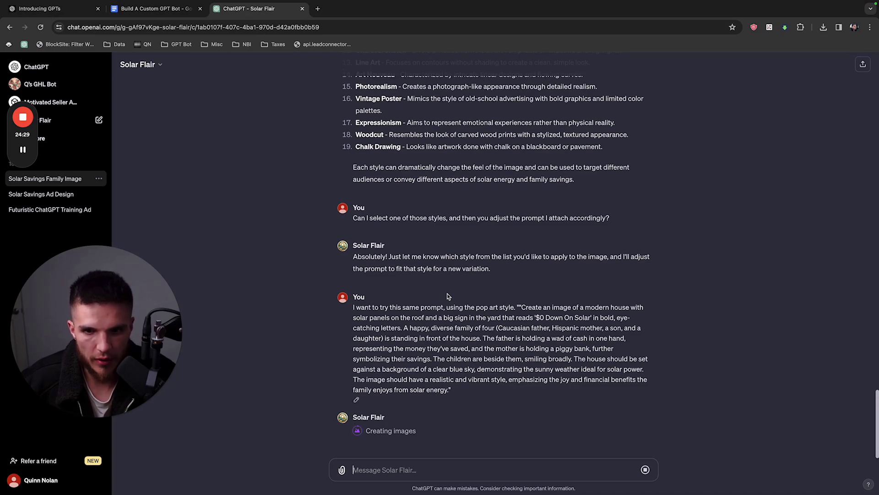
Review the cartoonish image, the style list, the earlier realistic variation and the original "$0 Down On Solar" image in the conversation.
scroll(391, 293, up, 15)
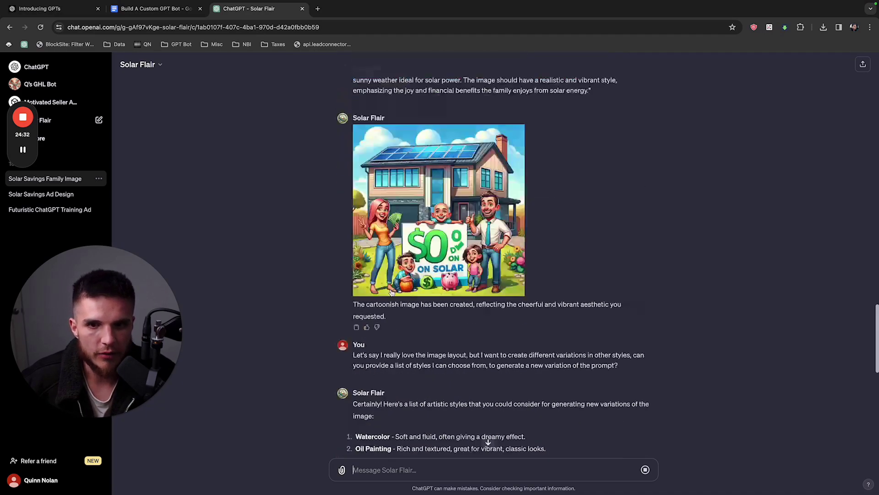
scroll(335, 315, down, 3)
scroll(398, 285, up, 4)
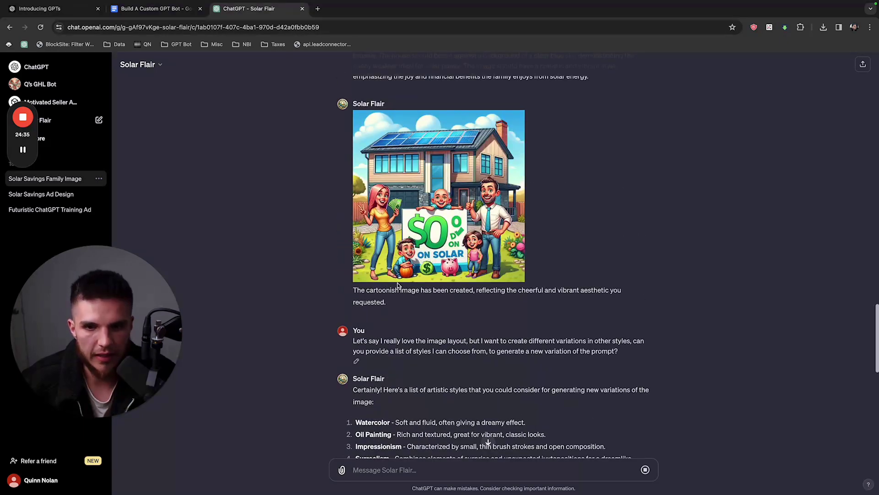
scroll(398, 284, down, 6)
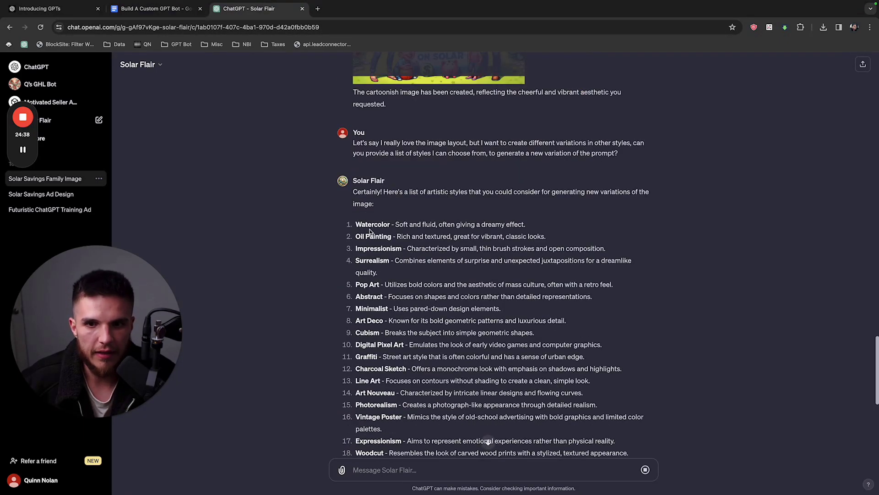
scroll(370, 231, up, 15)
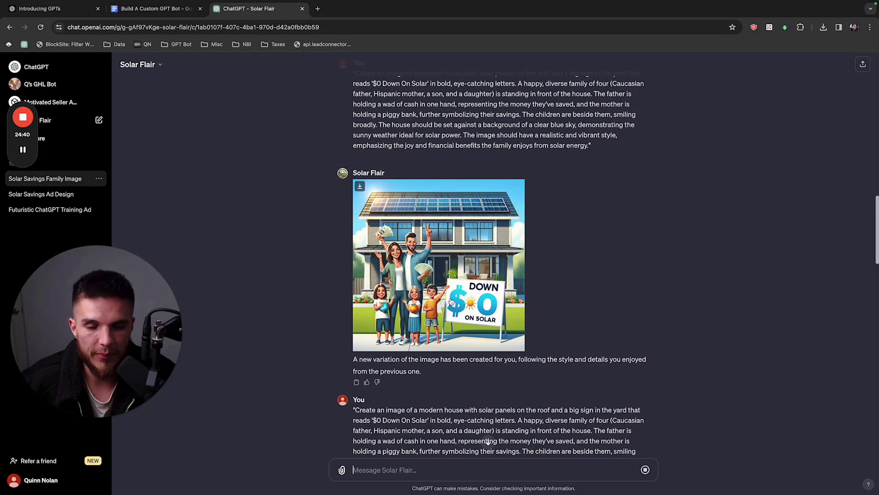
scroll(420, 263, down, 3)
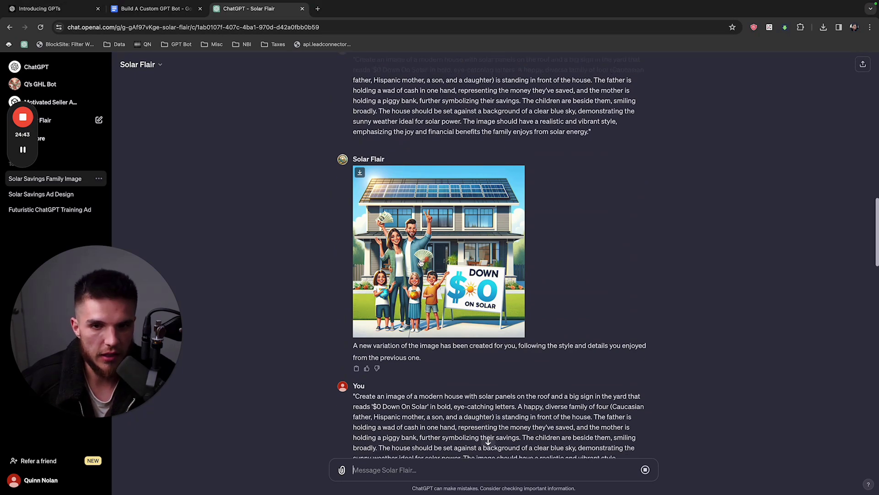
scroll(420, 263, up, 3)
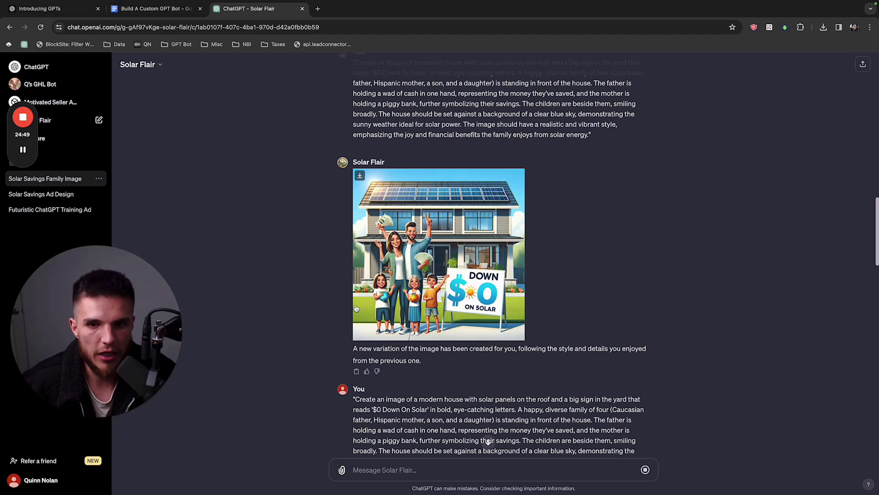
scroll(408, 252, up, 10)
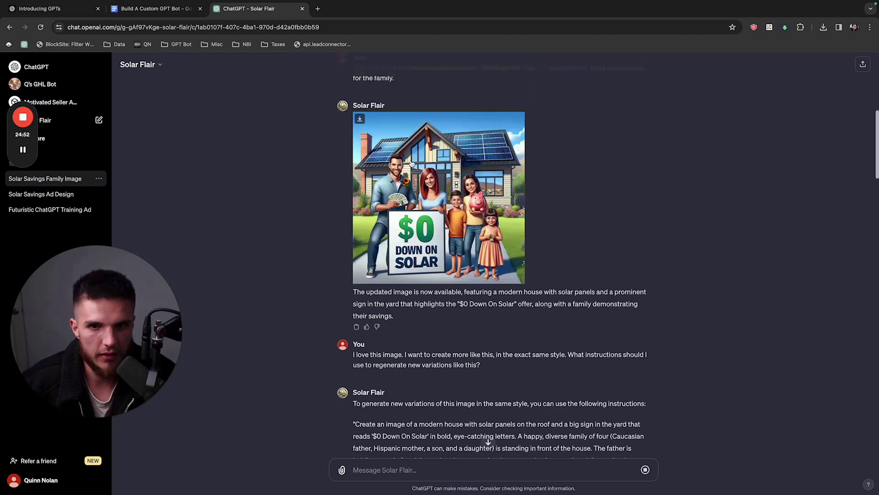
scroll(421, 229, down, 12)
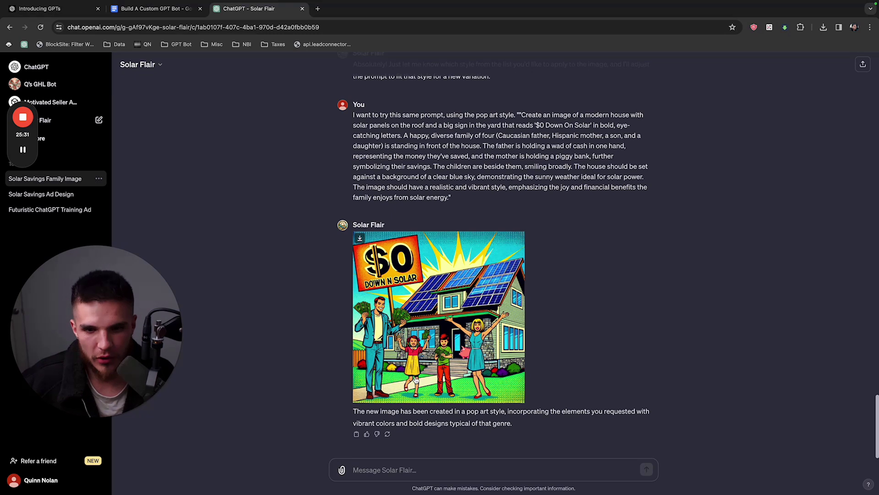
drag(152, 345, 250, 346)
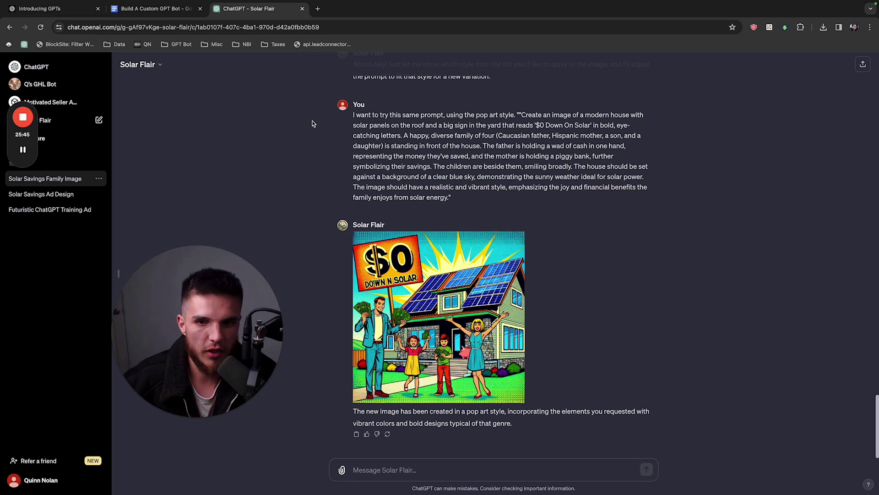
drag(221, 322, 163, 322)
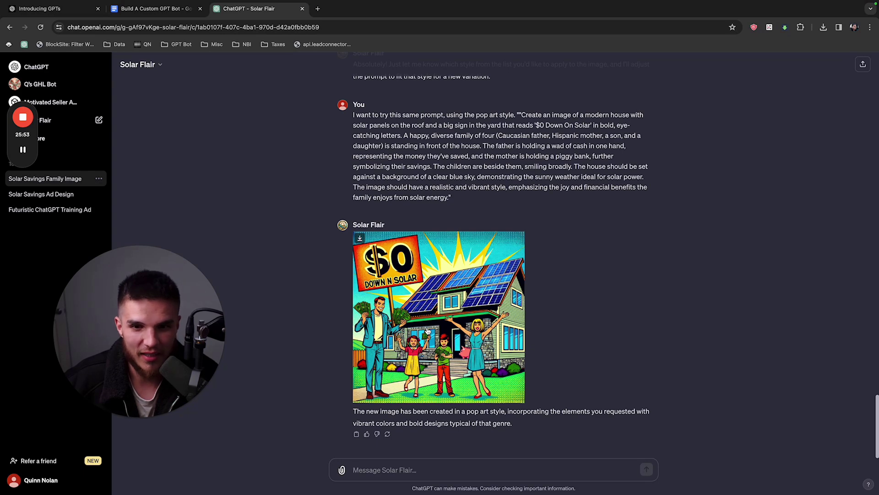
Download the generated pop art image of the family and the solar-panelled house.
click(361, 239)
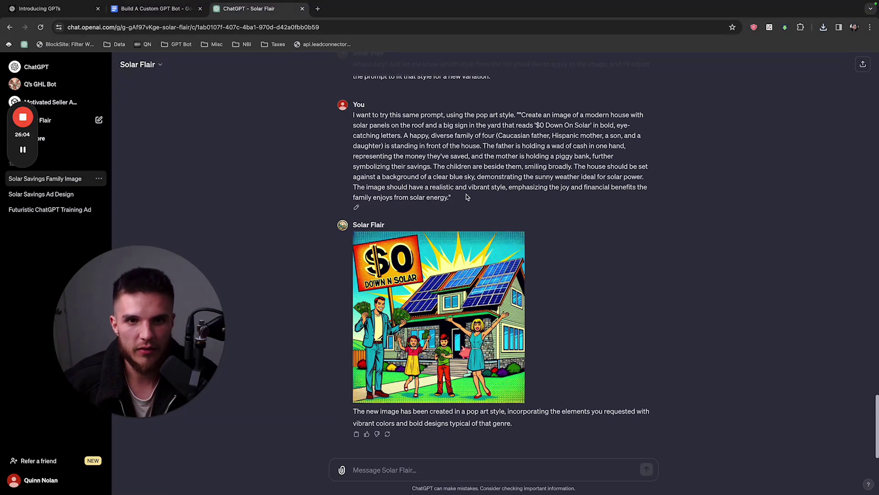
scroll(367, 130, up, 10)
scroll(366, 131, down, 10)
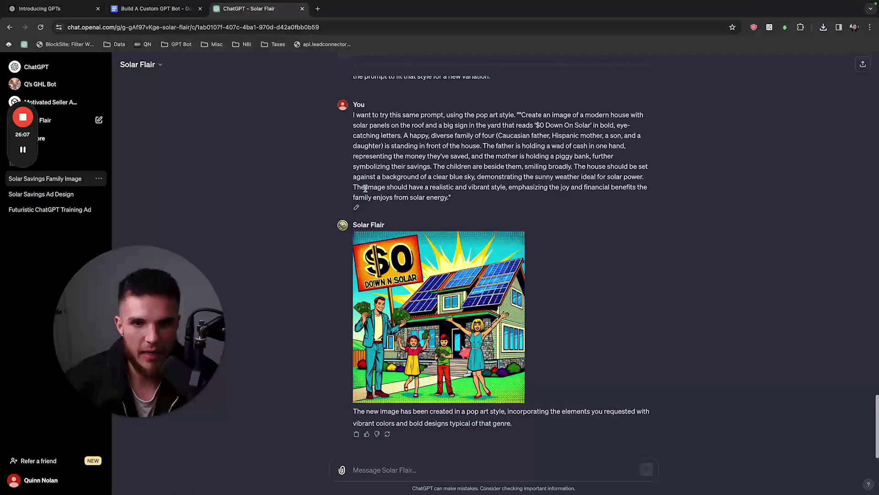